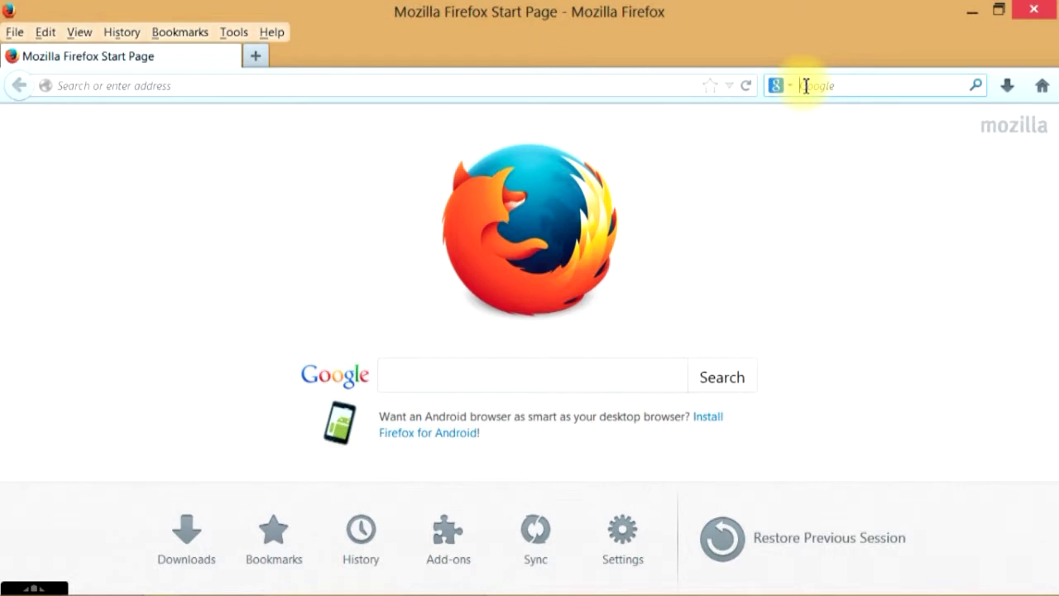
# Search the web for Photomatix and open the hdrsoft.com result
pyautogui.click(806, 86)
pyautogui.write('Photo')
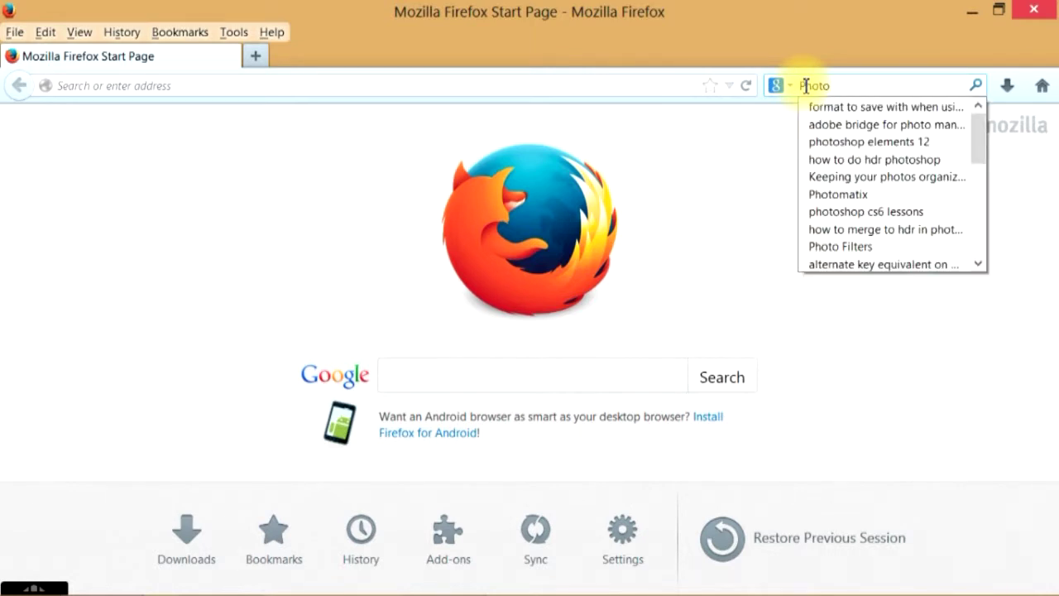
pyautogui.write('ma')
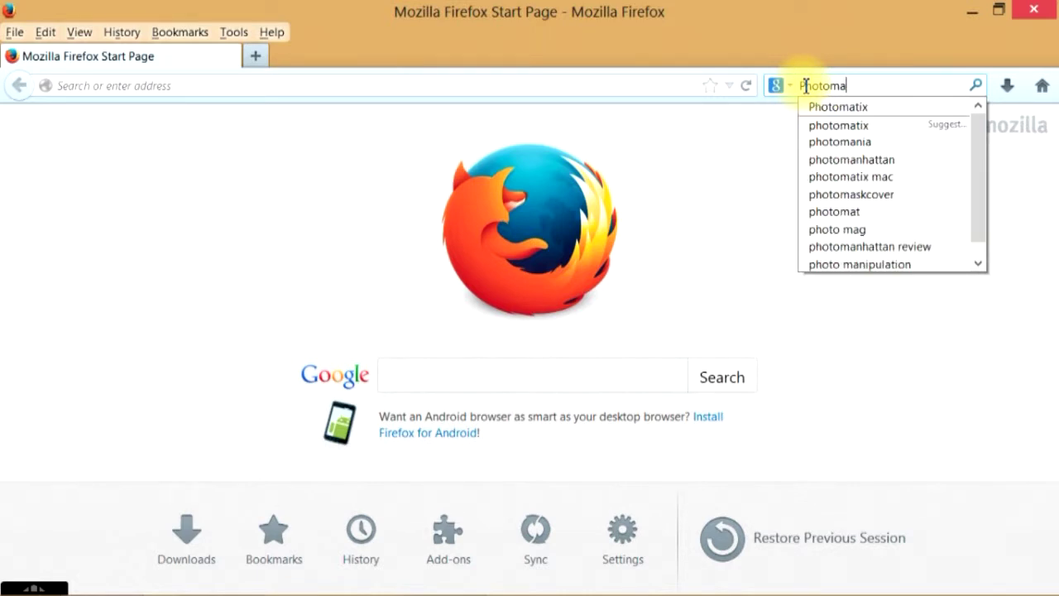
pyautogui.write('tix')
pyautogui.press('Return')
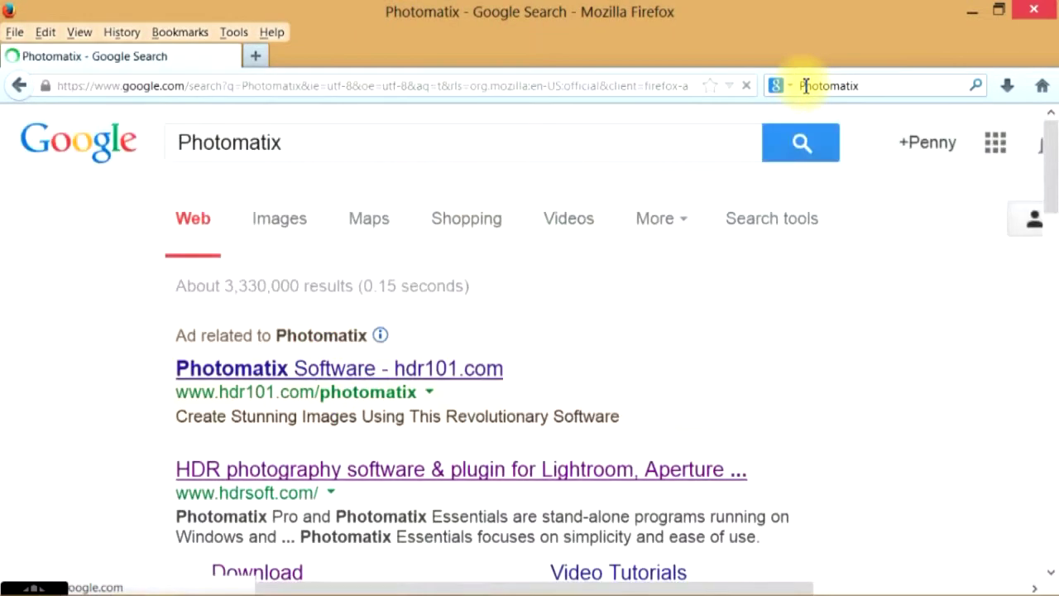
pyautogui.click(390, 470)
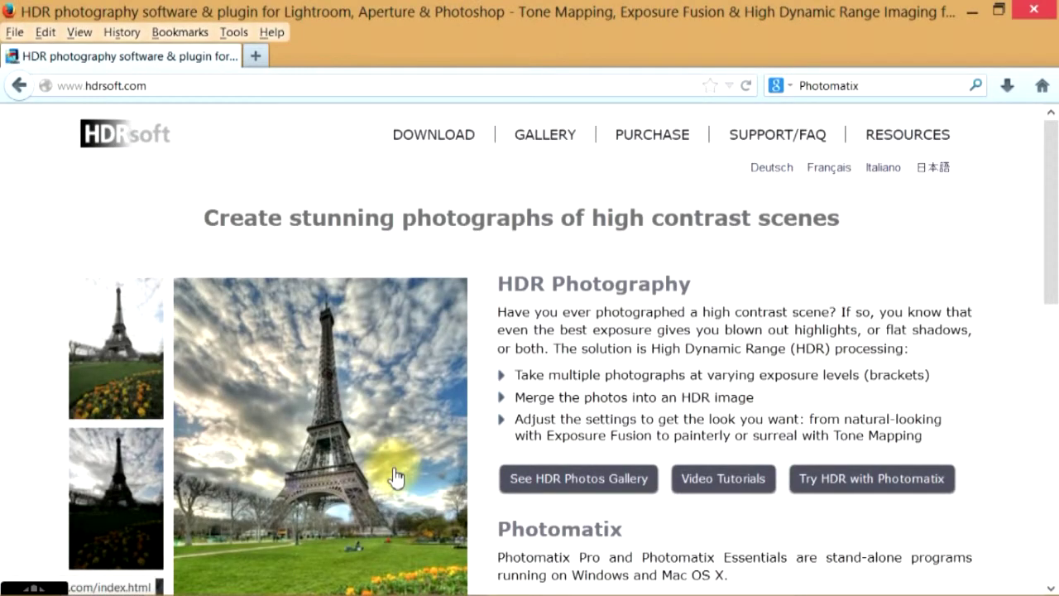
# Look through the Photomatix license information on the HDRsoft home page and open the trial download page
pyautogui.scroll(-3, 395, 478)
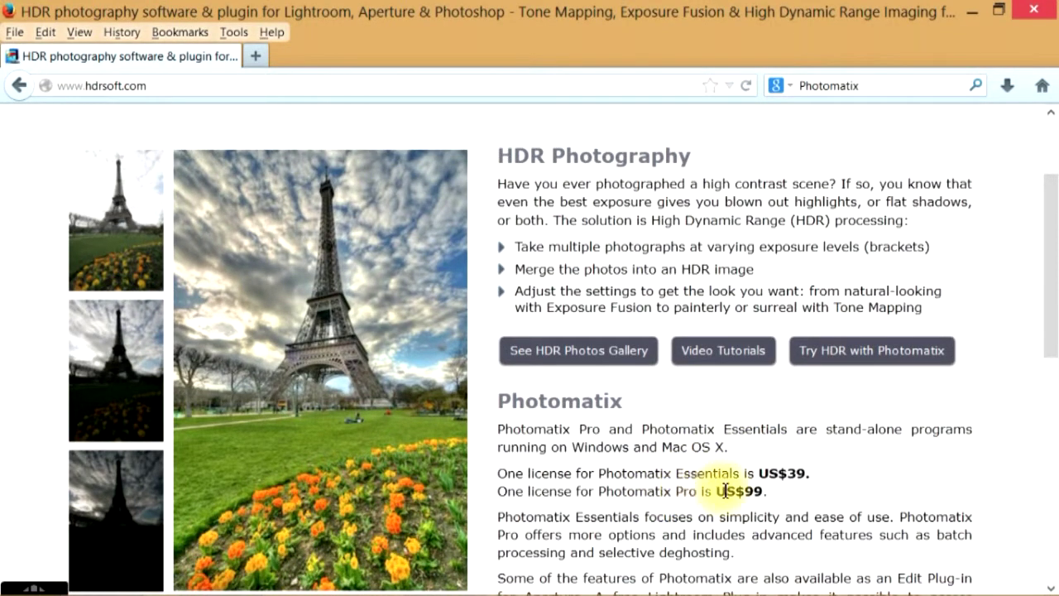
pyautogui.scroll(-2, 1045, 352)
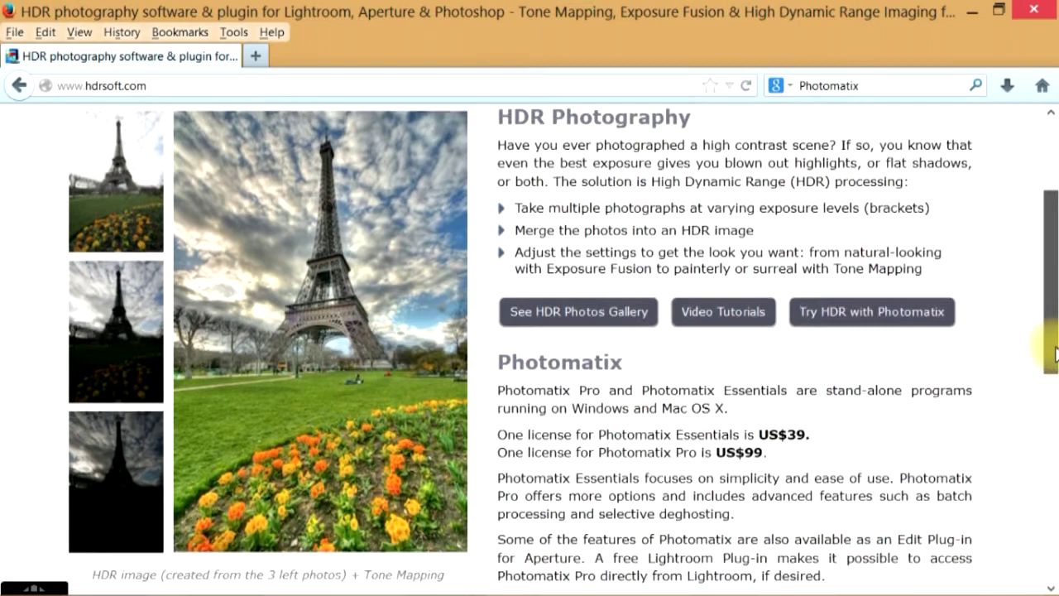
pyautogui.click(870, 290)
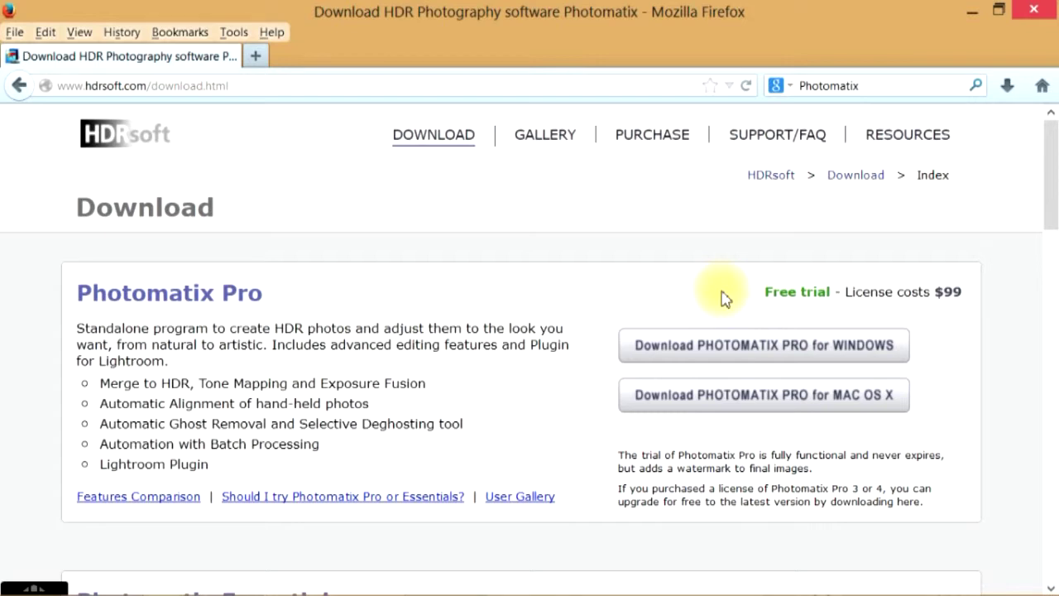
# Close the browser and launch Photomatix Pro from the desktop
pyautogui.click(1038, 18)
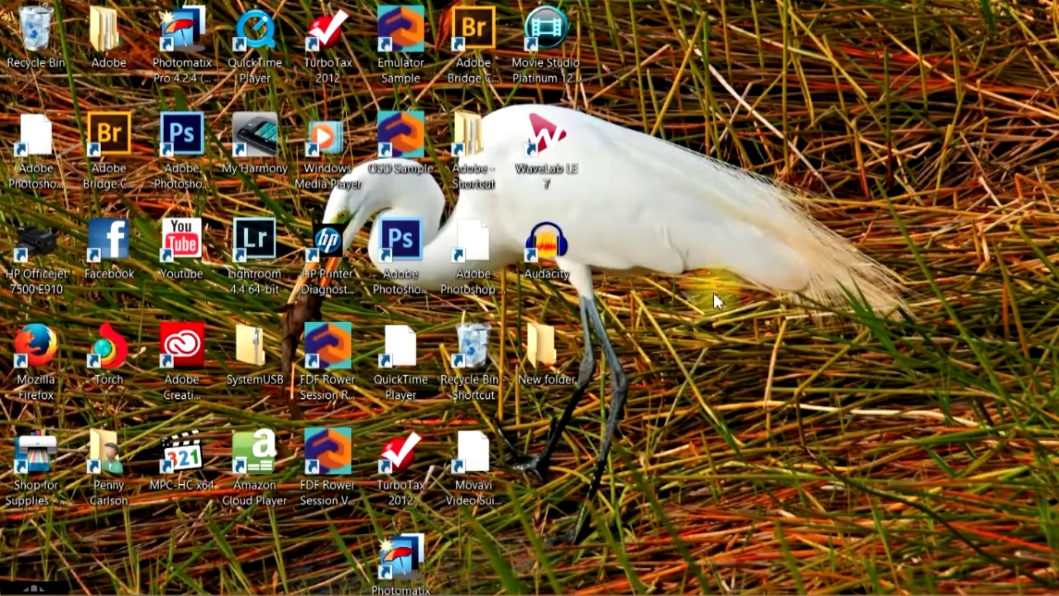
pyautogui.doubleClick(400, 577)
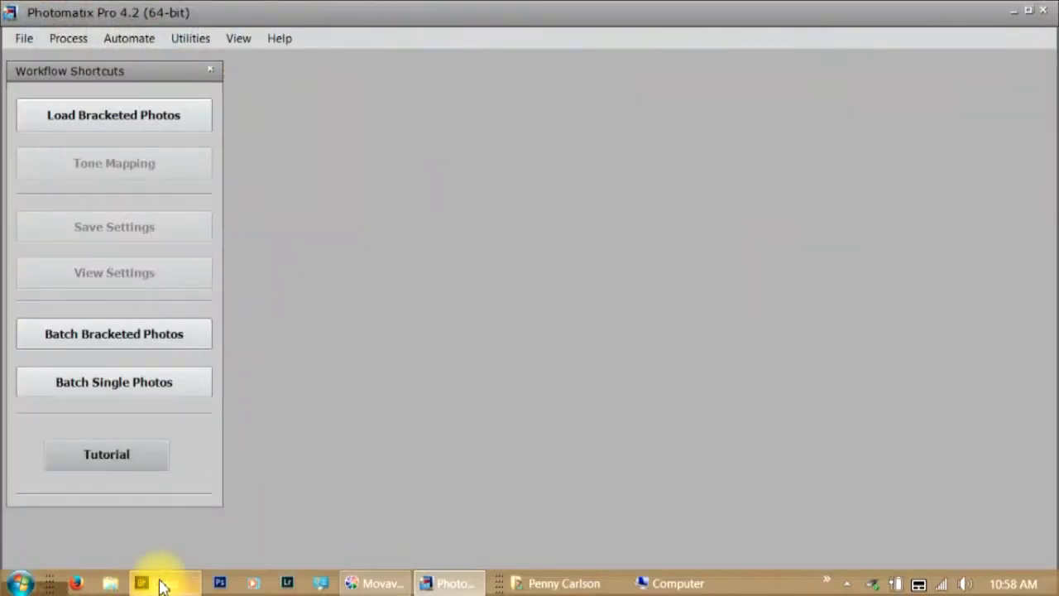
pyautogui.moveTo(160, 584)
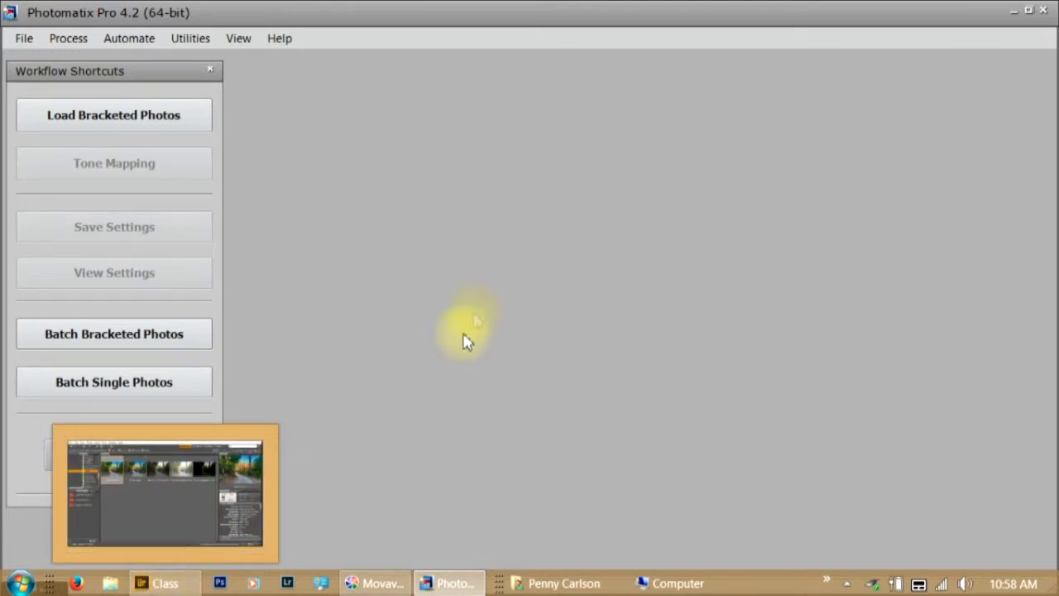
pyautogui.click(164, 120)
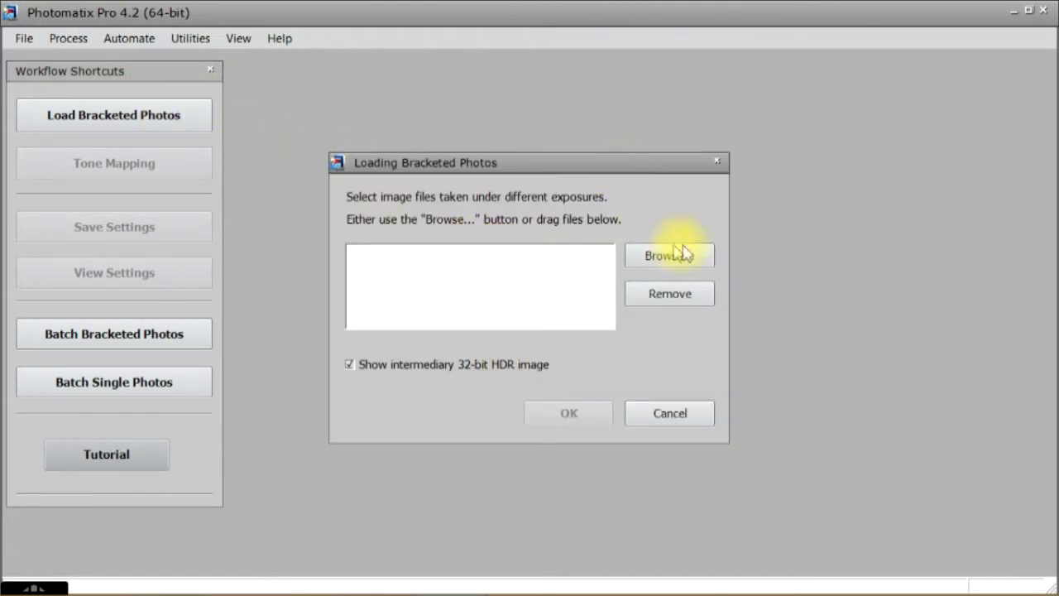
pyautogui.click(717, 164)
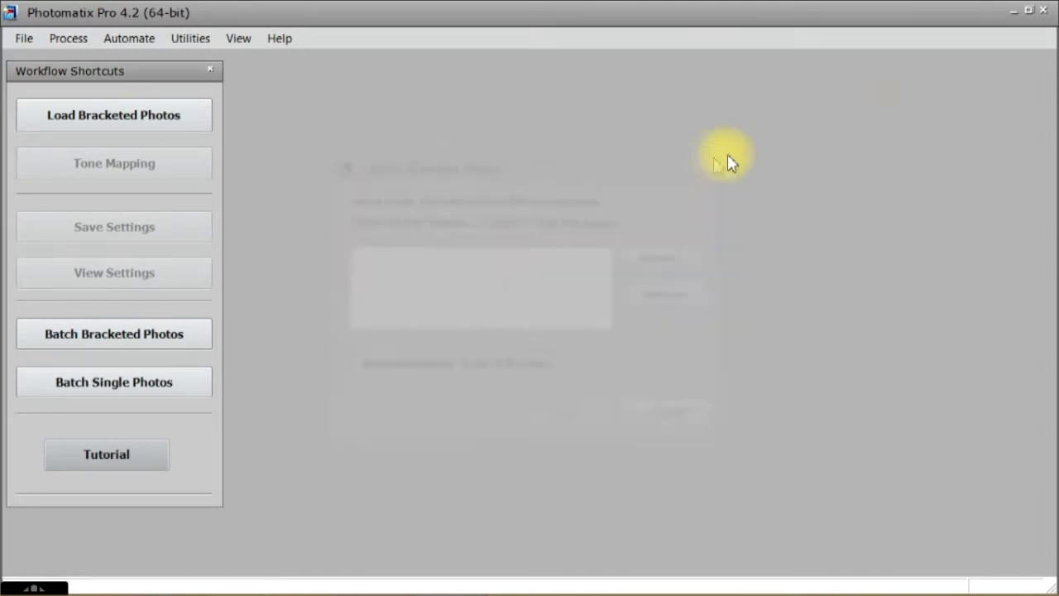
# Reduce the Photomatix and Adobe Bridge windows and narrow Bridge so both are usable side by side, with the Class folder showing
pyautogui.click(1029, 10)
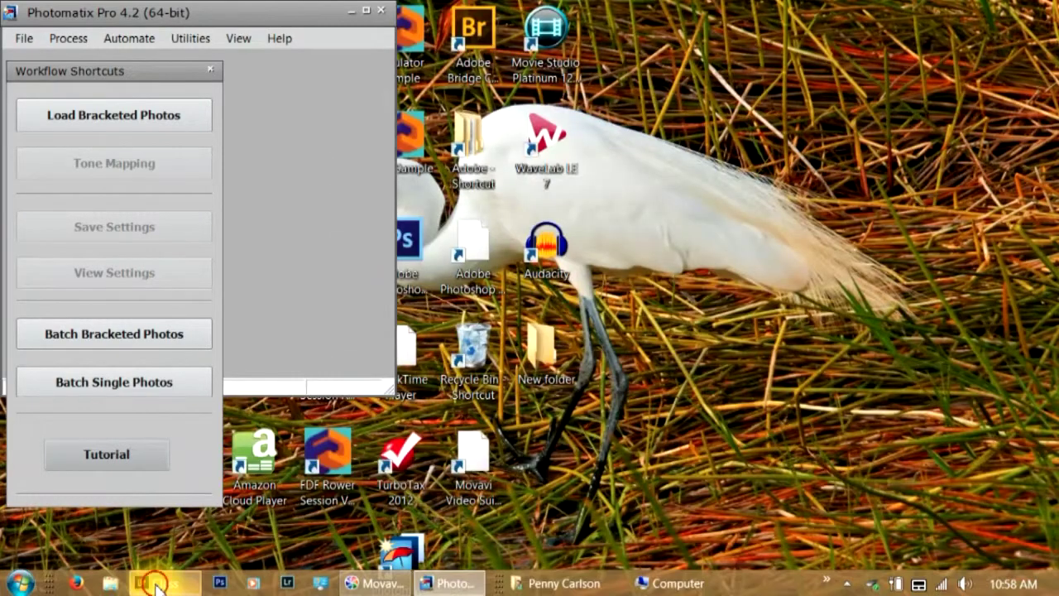
pyautogui.click(149, 578)
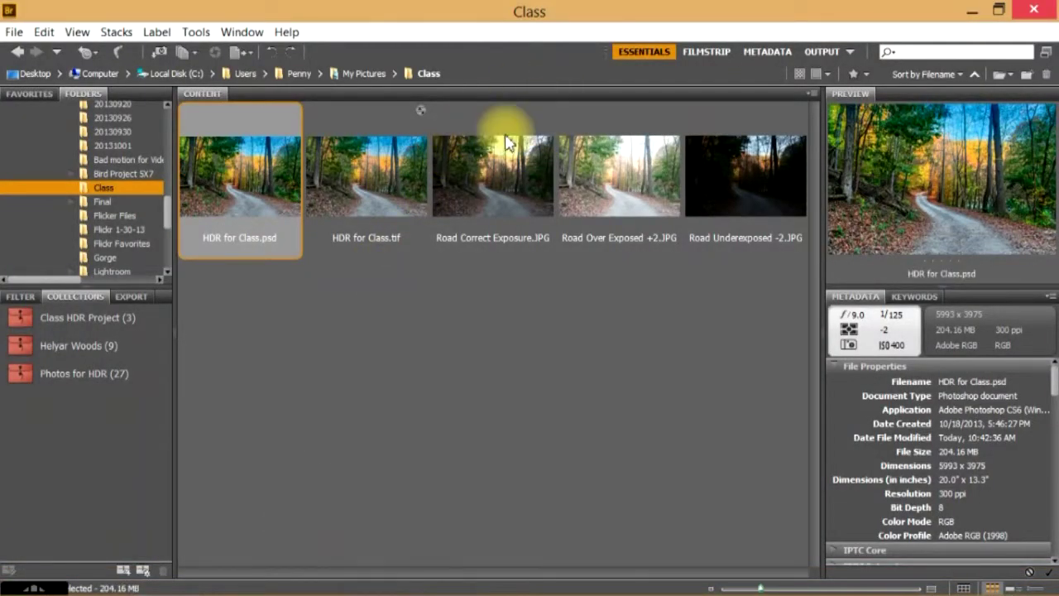
pyautogui.click(995, 10)
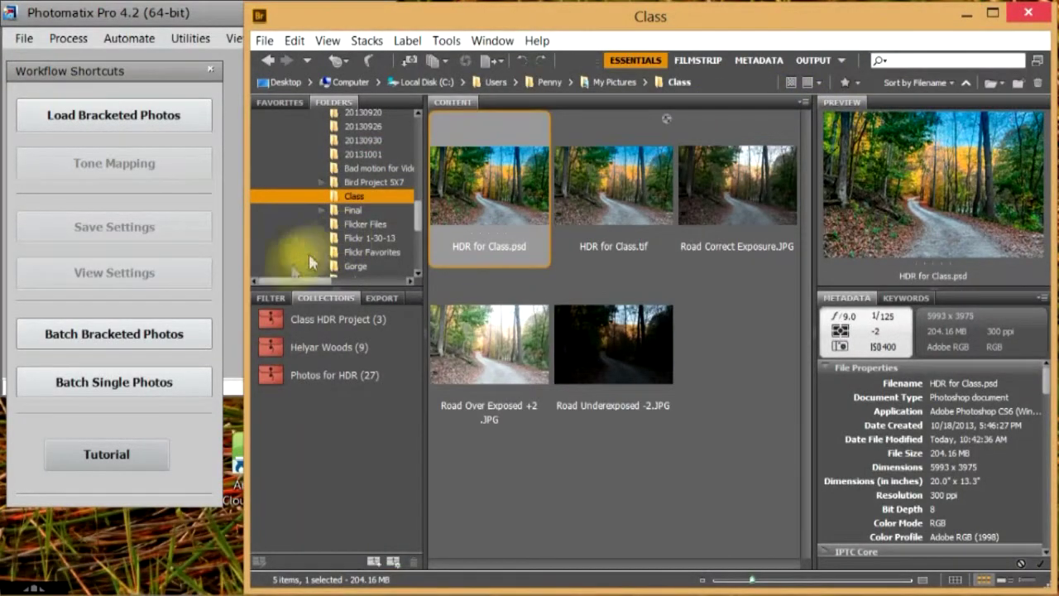
pyautogui.moveTo(251, 278); pyautogui.dragTo(367, 283)
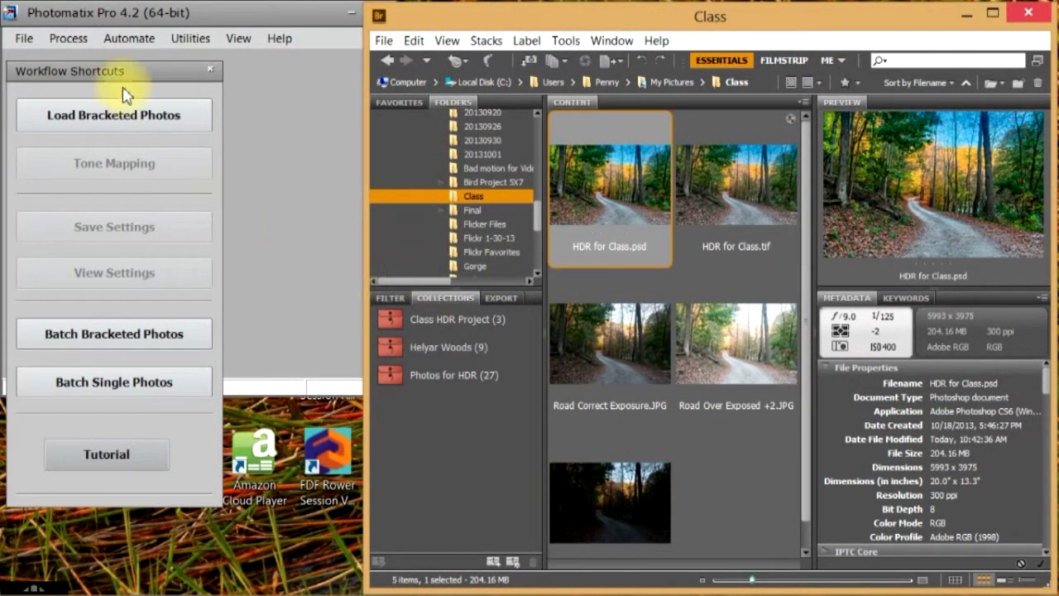
# Load Road Correct Exposure.JPG, Road Over Exposed +2.JPG and Road Underexposed -2.JPG from Bridge as the bracketed photos
pyautogui.click(120, 116)
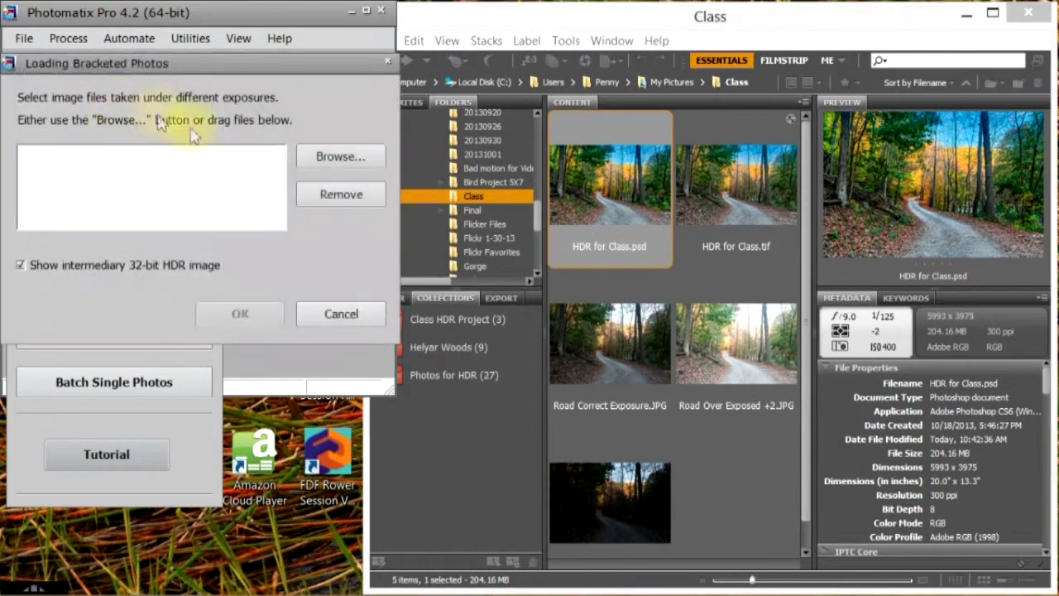
pyautogui.click(579, 339)
pyautogui.keyDown('shift'); pyautogui.click(600, 494); pyautogui.keyUp('shift')
pyautogui.moveTo(605, 343); pyautogui.dragTo(174, 185)
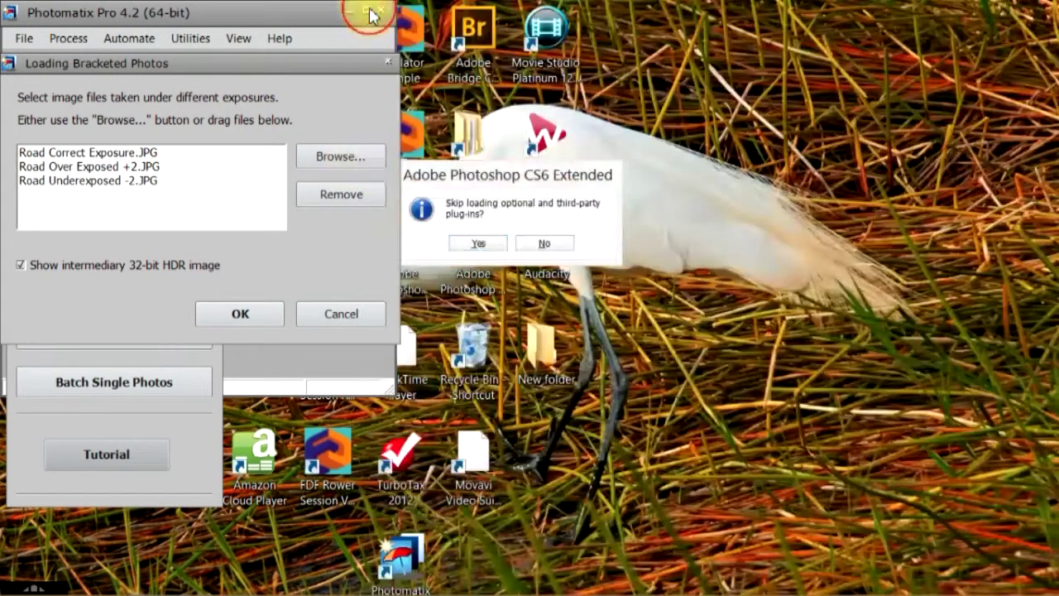
pyautogui.click(239, 311)
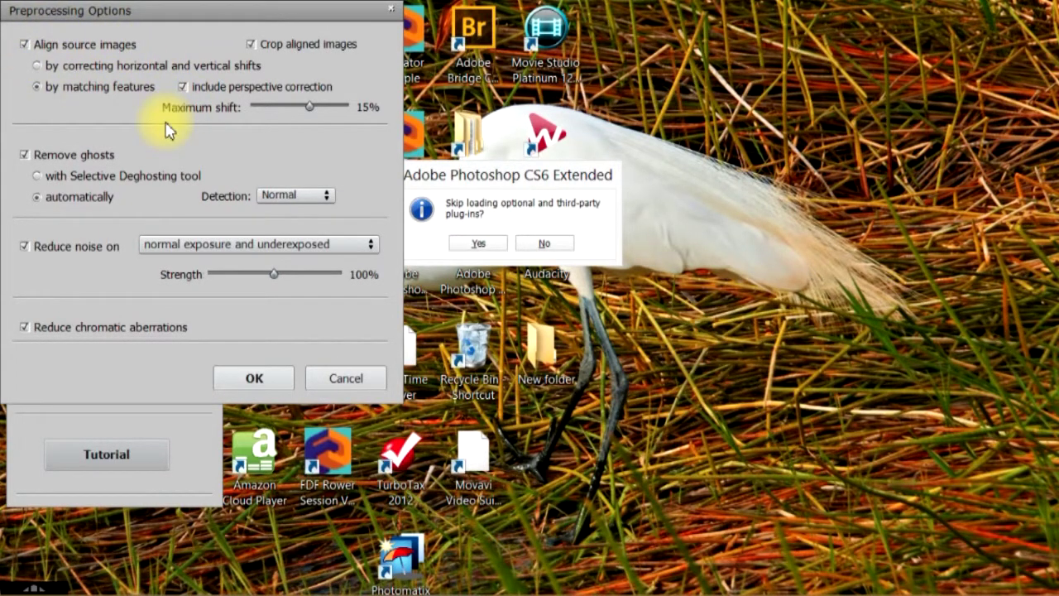
# Merge the bracketed photos with source images aligned by matching features, and maximize the Photomatix window
pyautogui.click(26, 45)
pyautogui.click(25, 46)
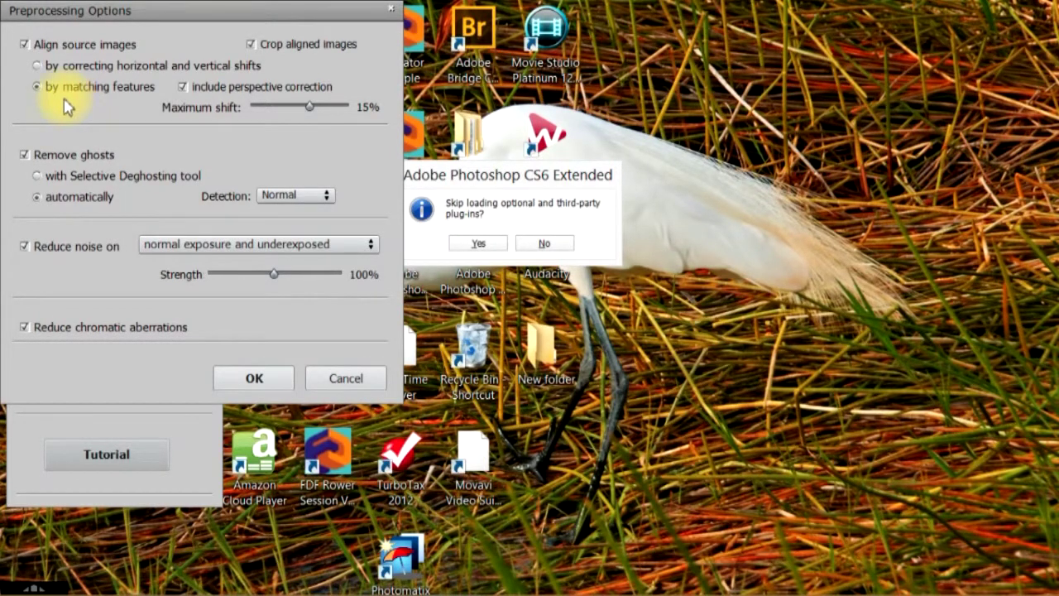
pyautogui.click(38, 90)
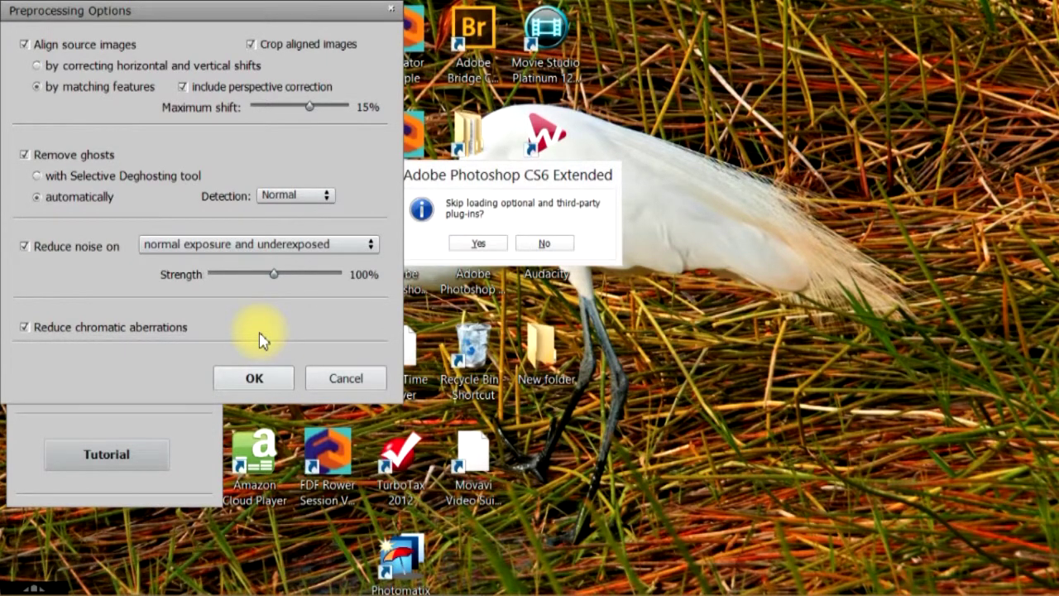
pyautogui.click(253, 378)
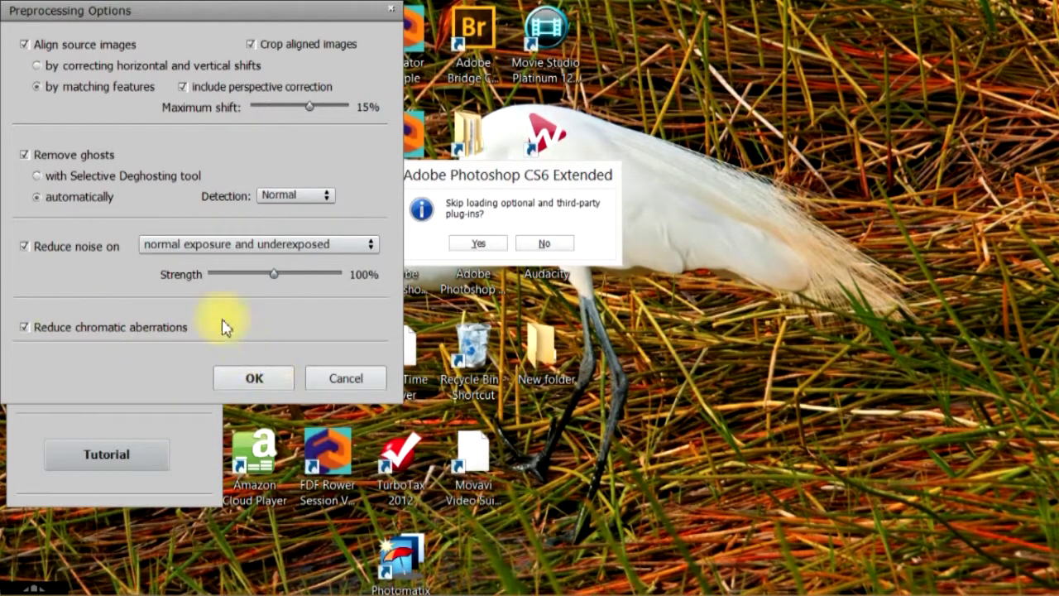
pyautogui.click(256, 378)
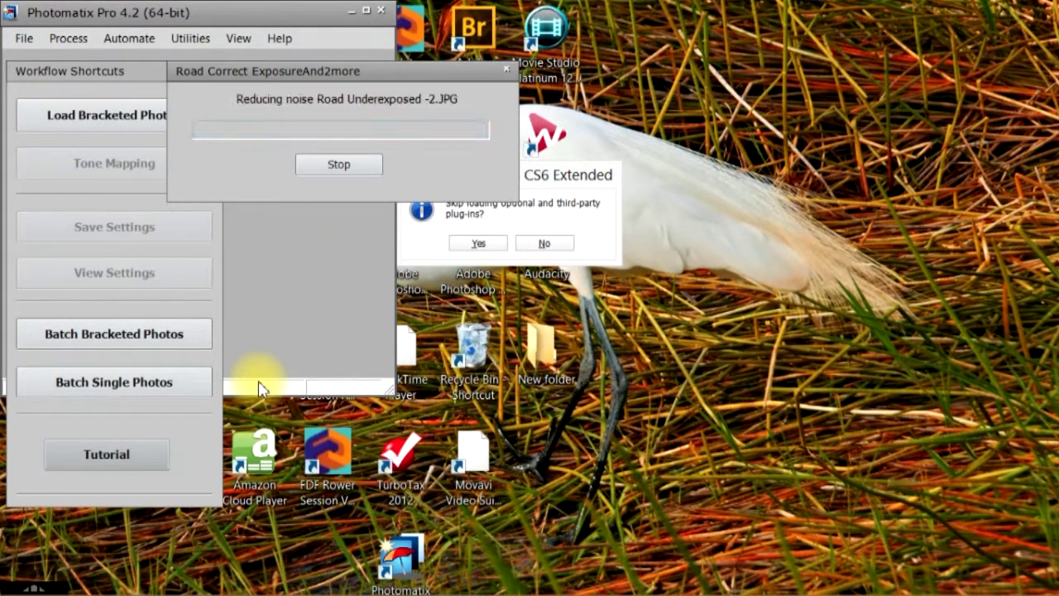
pyautogui.click(366, 11)
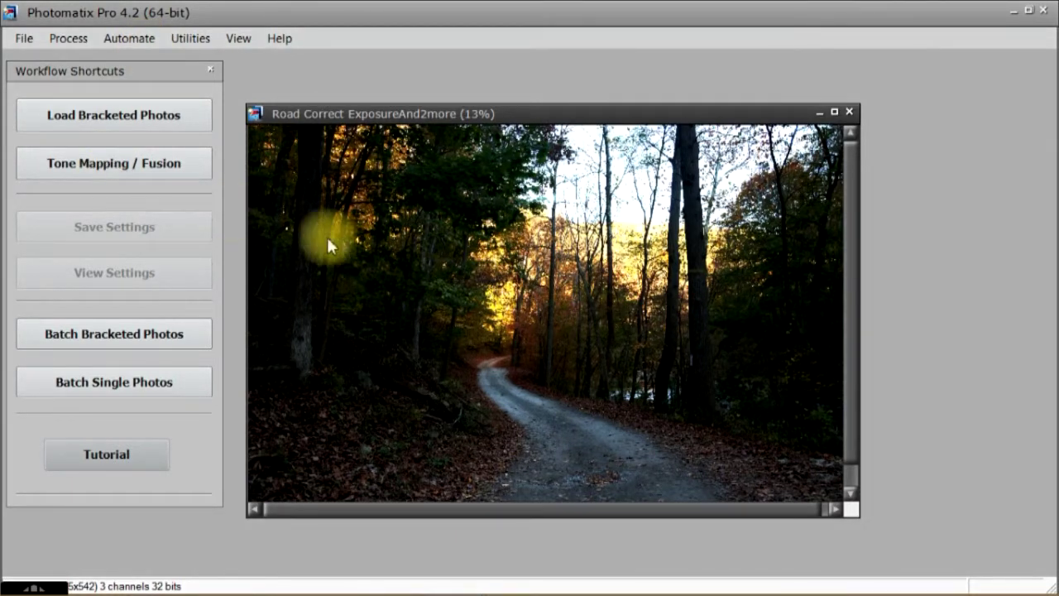
# Save the merged 32-bit image in the Class folder as "Interm HDR Image" in .hdr Radiance RGBE format
pyautogui.click(25, 39)
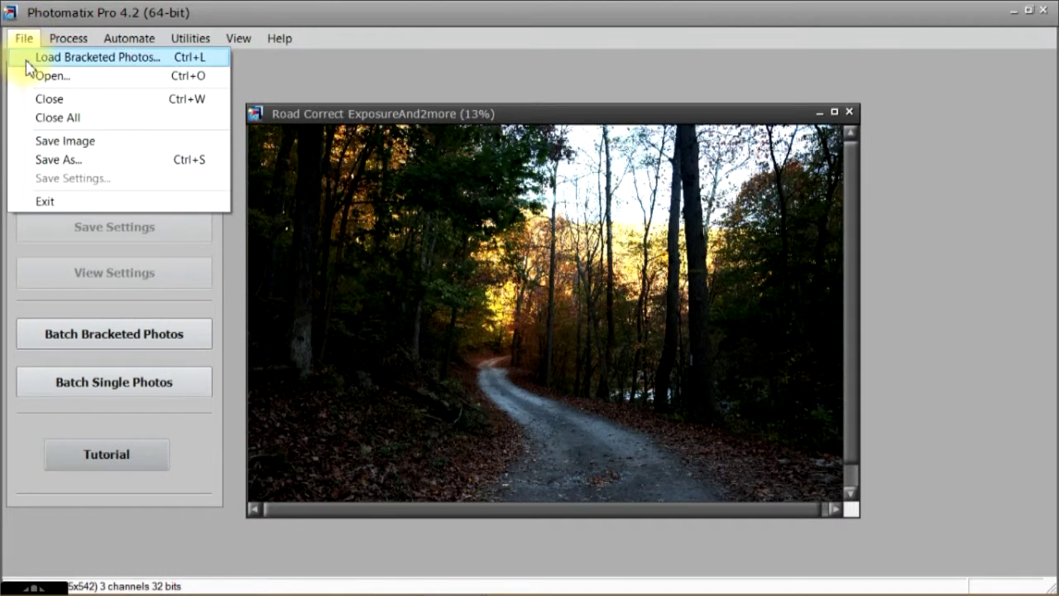
pyautogui.click(37, 158)
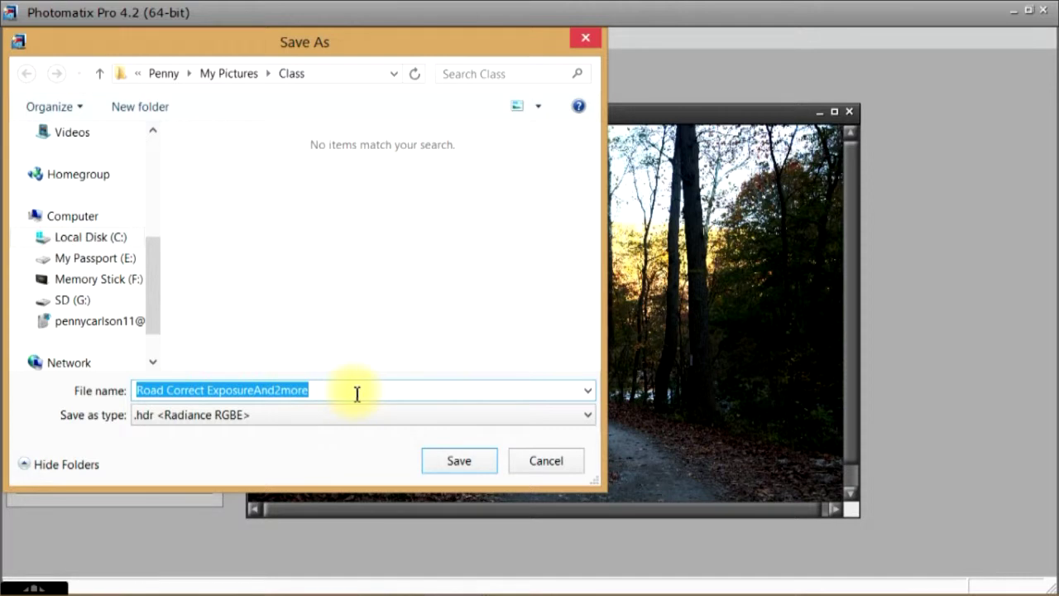
pyautogui.click(330, 387)
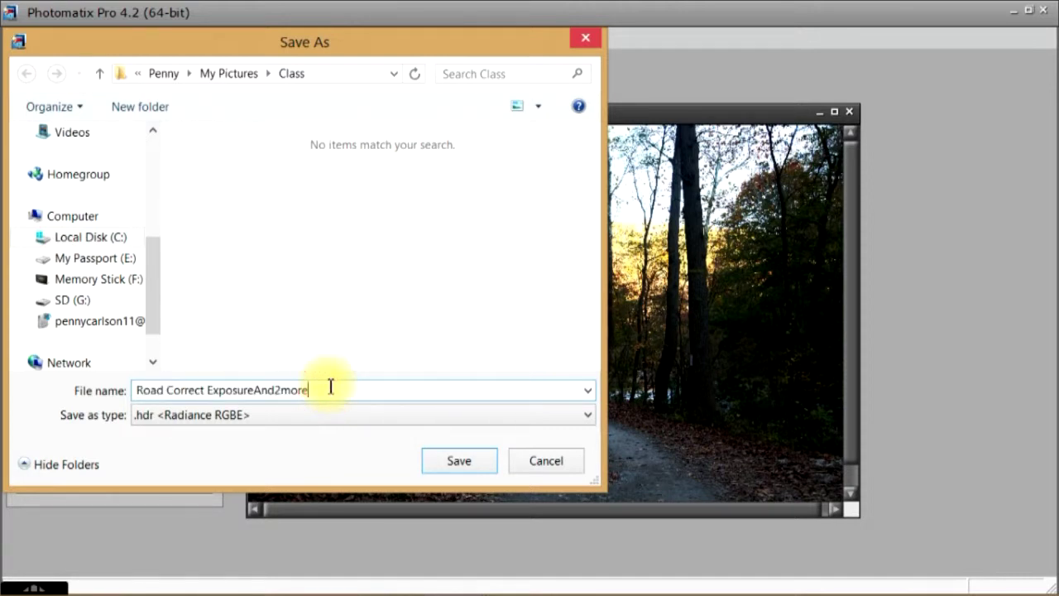
pyautogui.moveTo(329, 386); pyautogui.dragTo(116, 353)
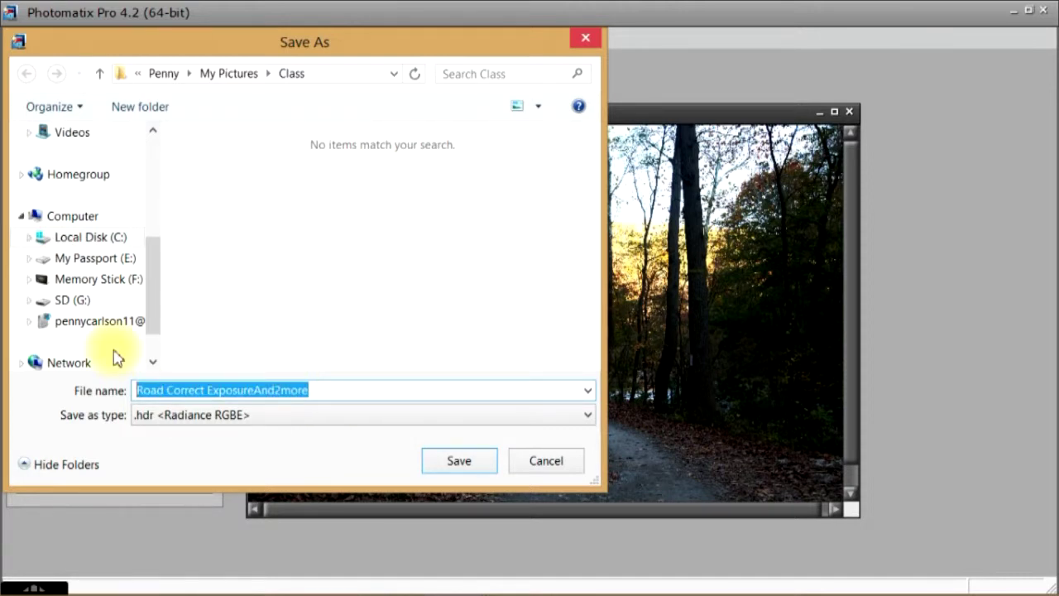
pyautogui.write('Interm HDR Image')
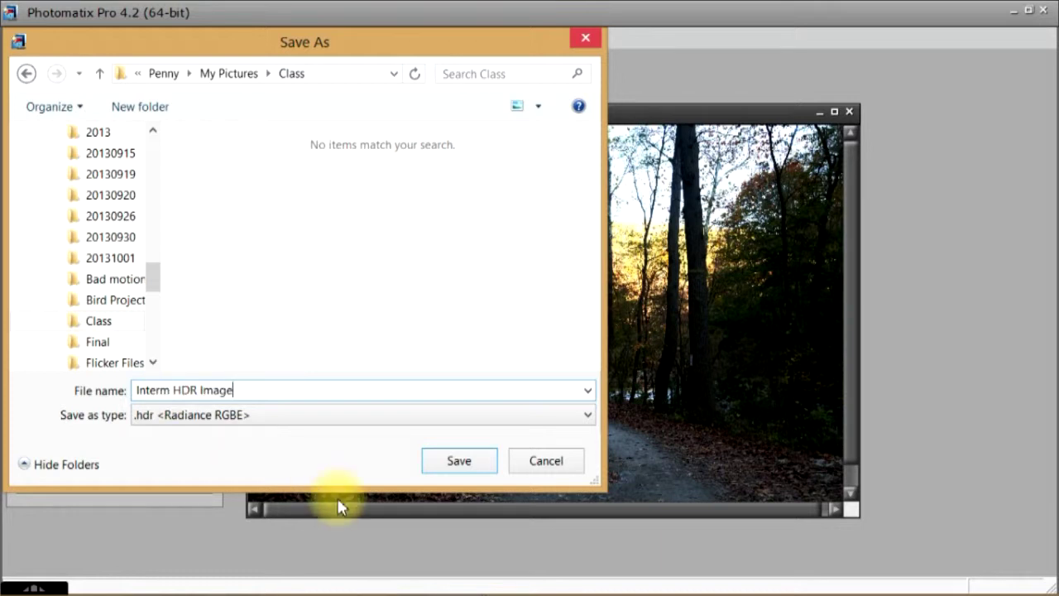
pyautogui.click(458, 470)
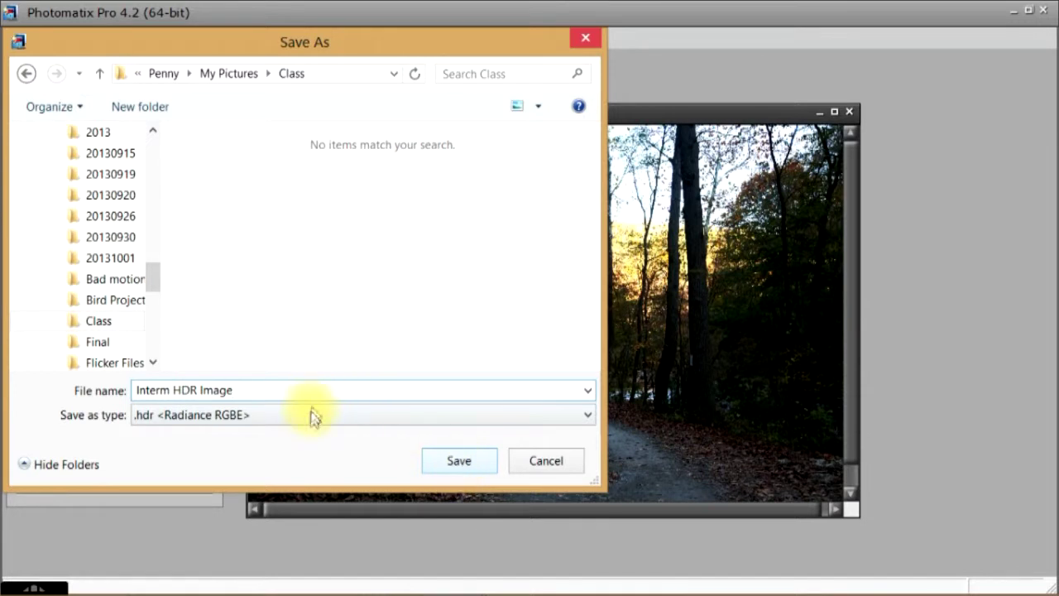
pyautogui.click(461, 471)
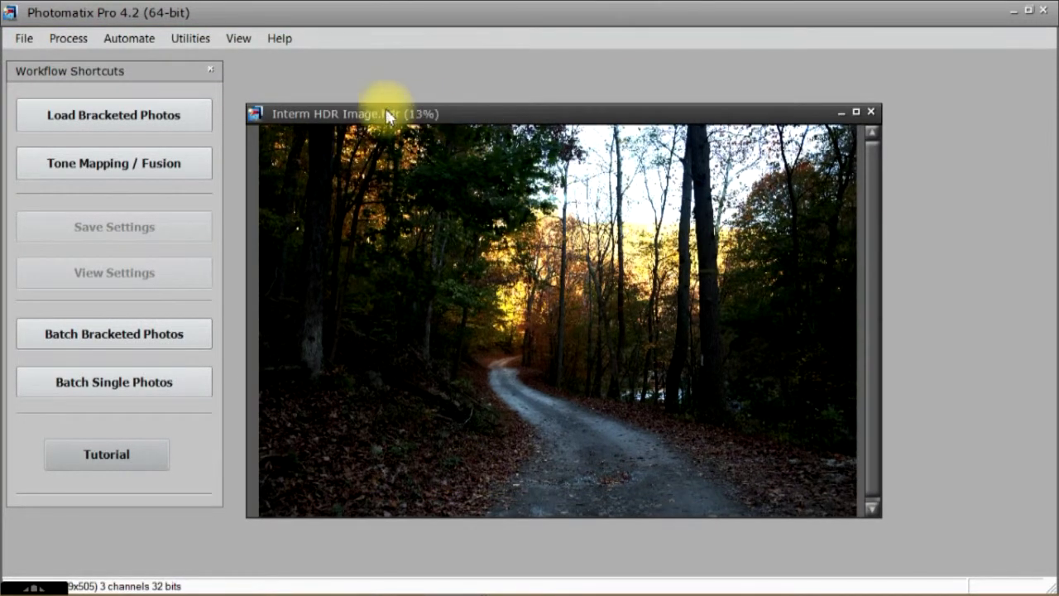
# Open the merged image in Tone Mapping / Fusion and apply the built-in Default preset, moving the histogram aside
pyautogui.click(143, 168)
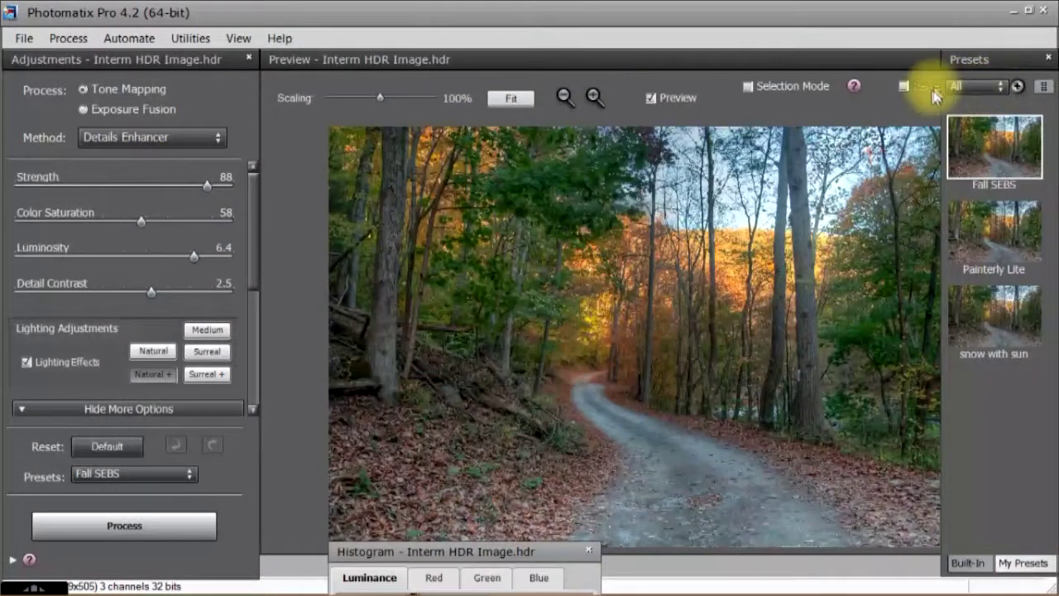
pyautogui.click(968, 565)
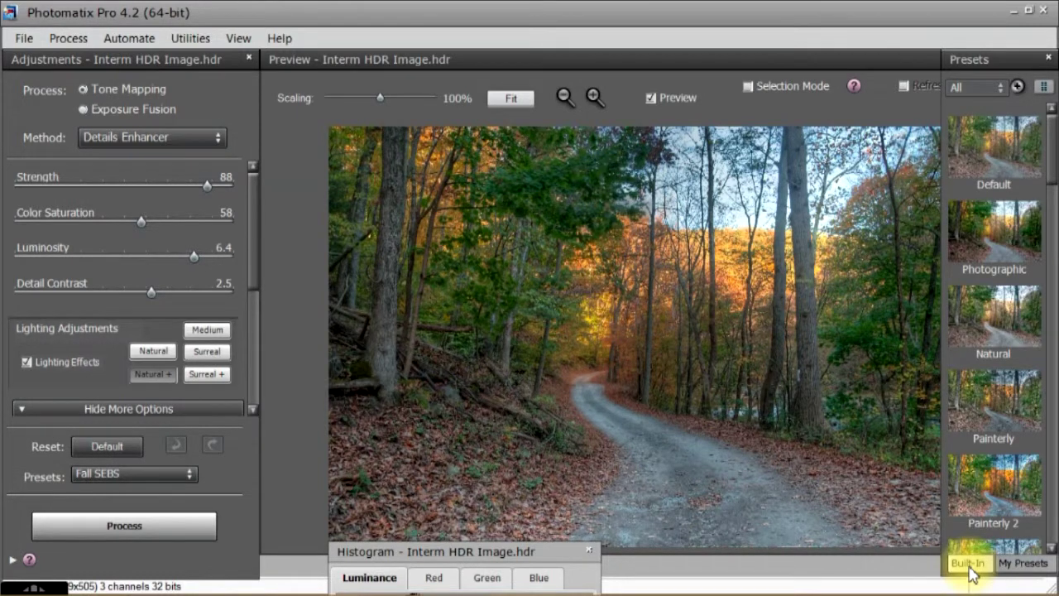
pyautogui.click(1003, 150)
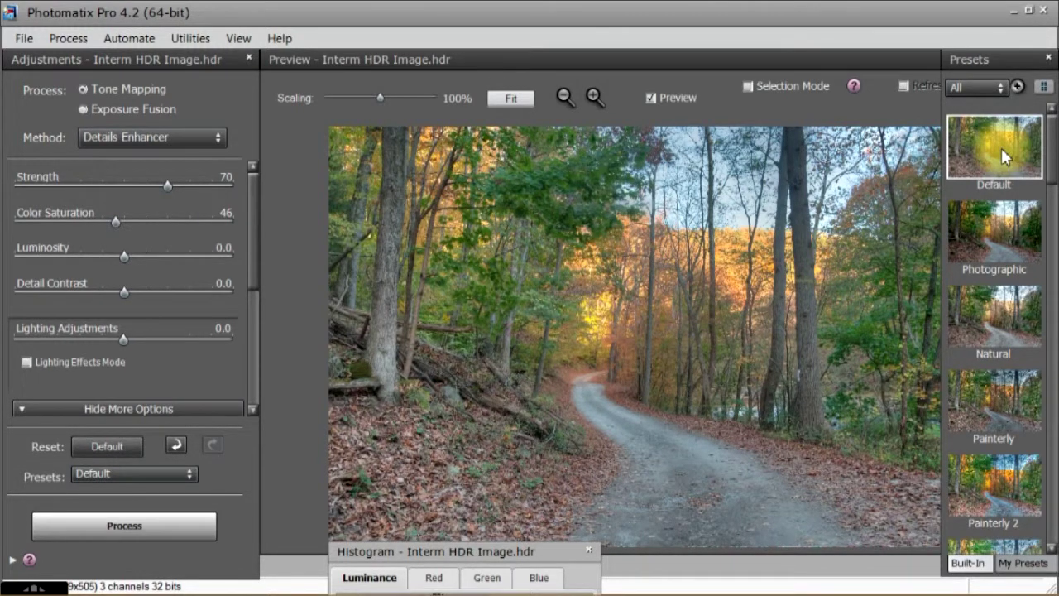
pyautogui.moveTo(483, 553); pyautogui.dragTo(414, 549)
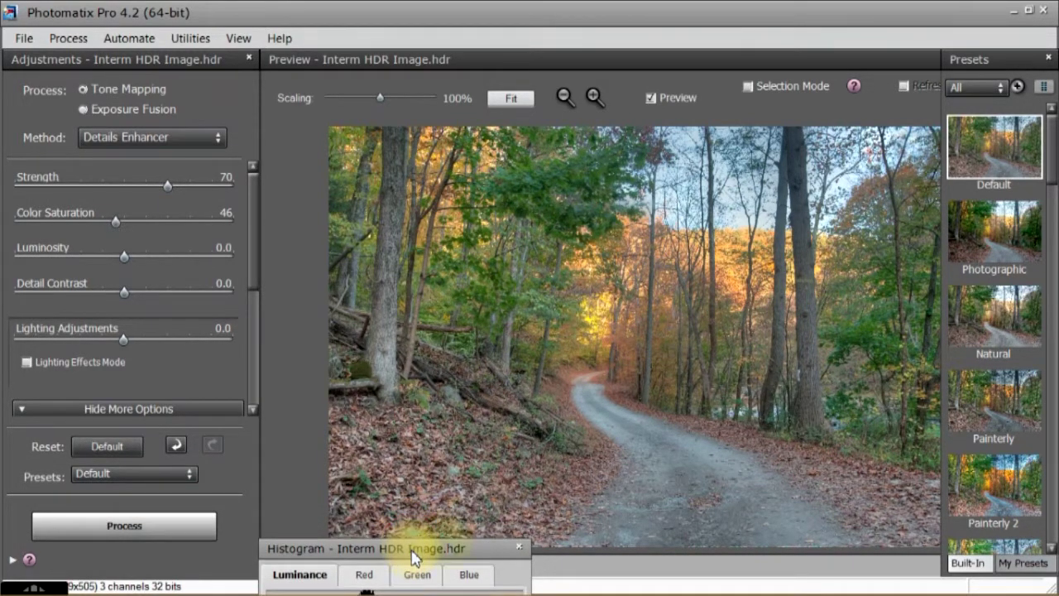
# Try the built-in Photographic, Natural, Painterly and Painterly 2 presets on the merged image
pyautogui.click(993, 228)
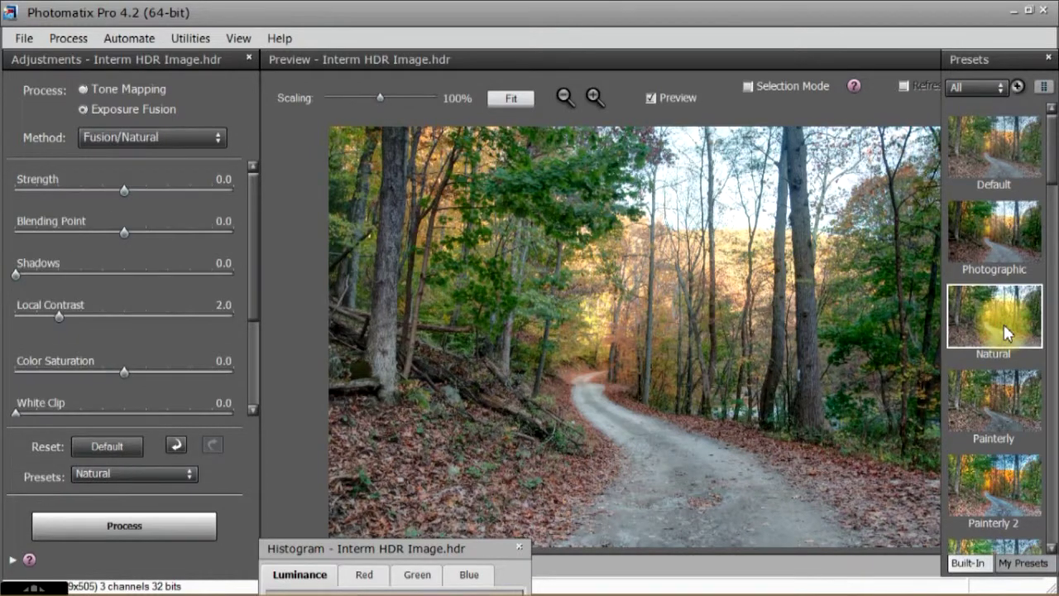
pyautogui.click(986, 249)
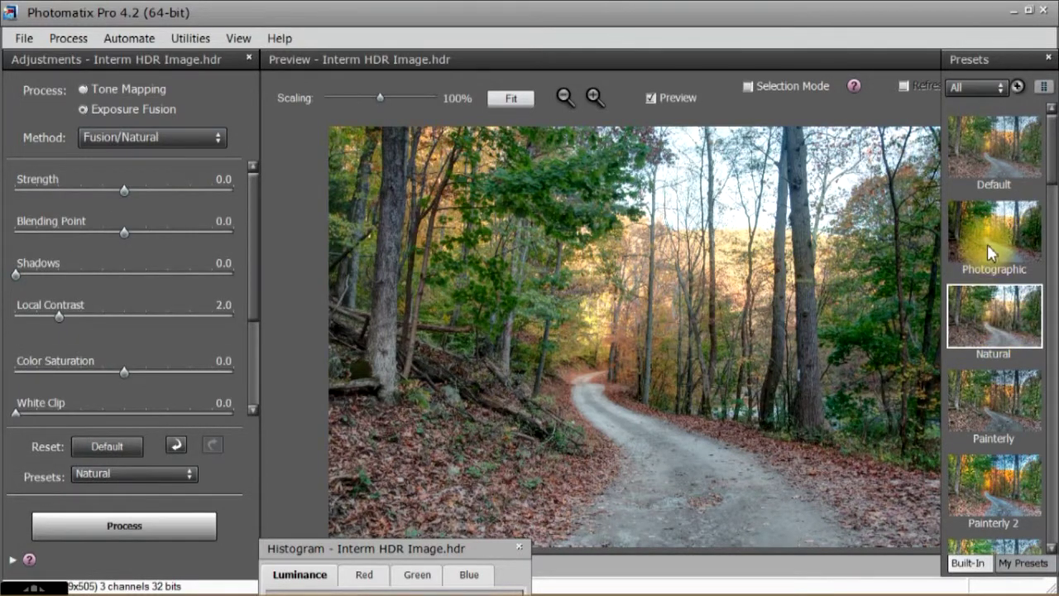
pyautogui.click(977, 338)
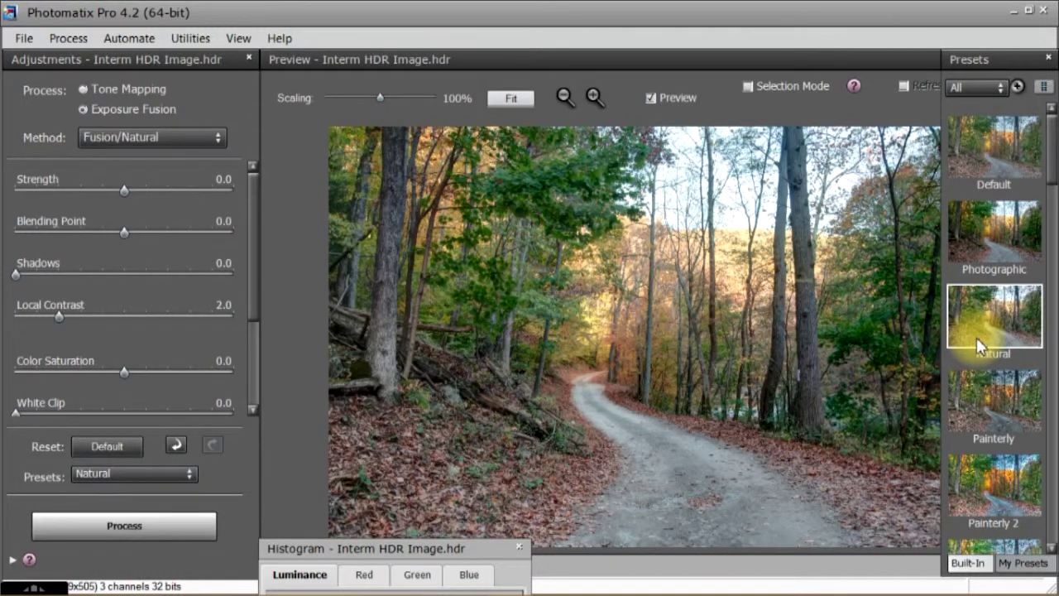
pyautogui.click(996, 423)
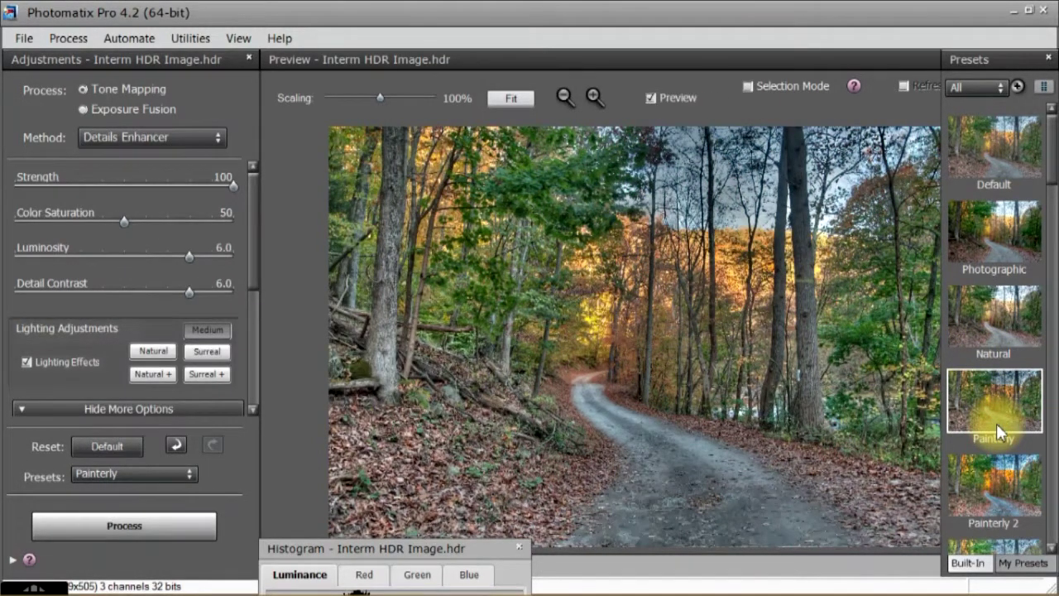
pyautogui.click(1002, 493)
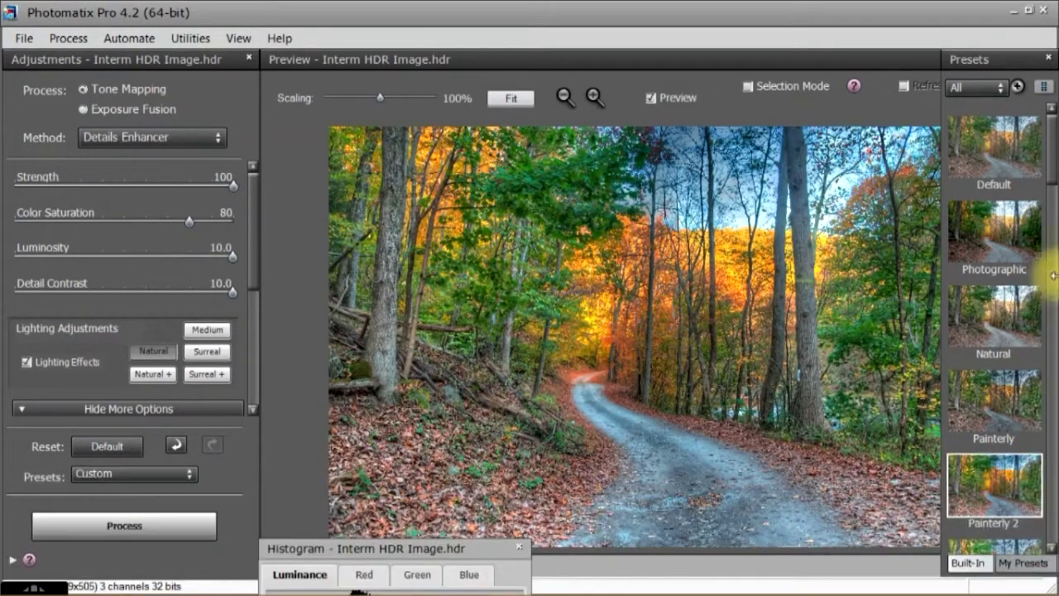
# Try the Painterly 3, Painterly 4 and Painterly 5 presets, comparing the last two
pyautogui.scroll(-5, 1055, 180)
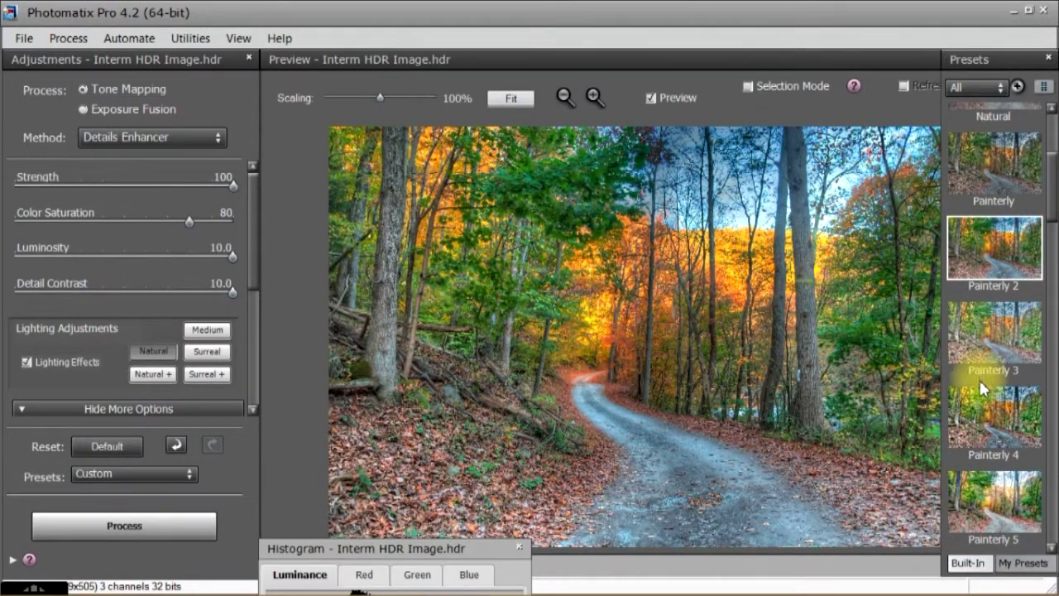
pyautogui.click(989, 350)
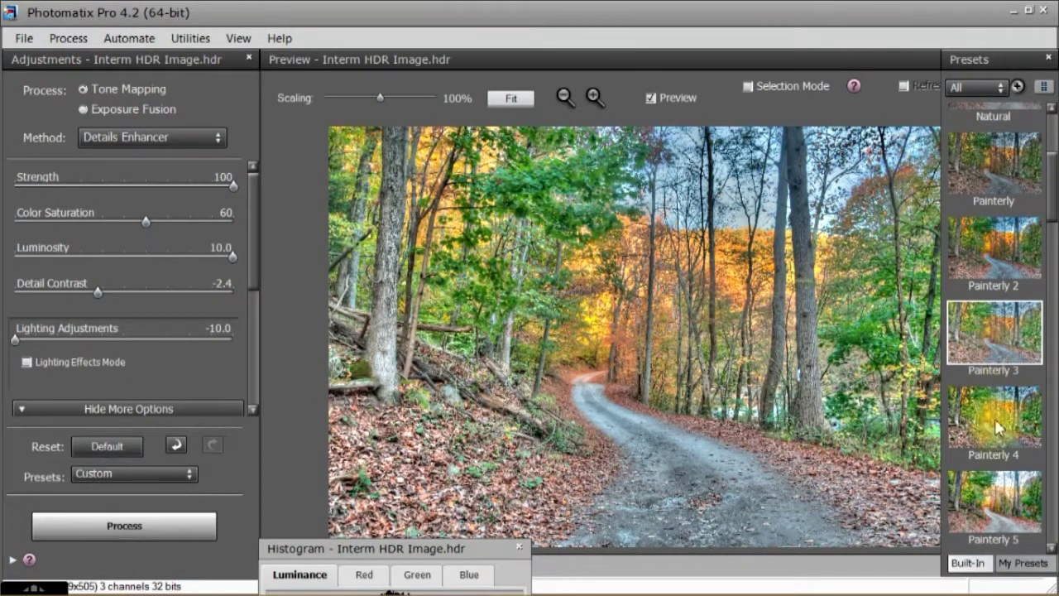
pyautogui.click(994, 497)
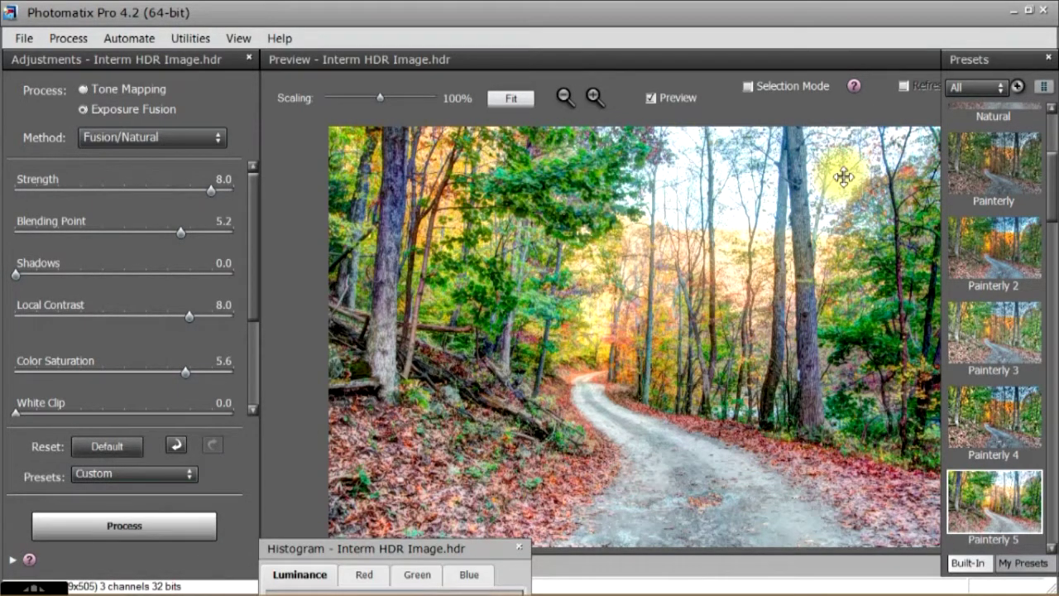
pyautogui.click(993, 420)
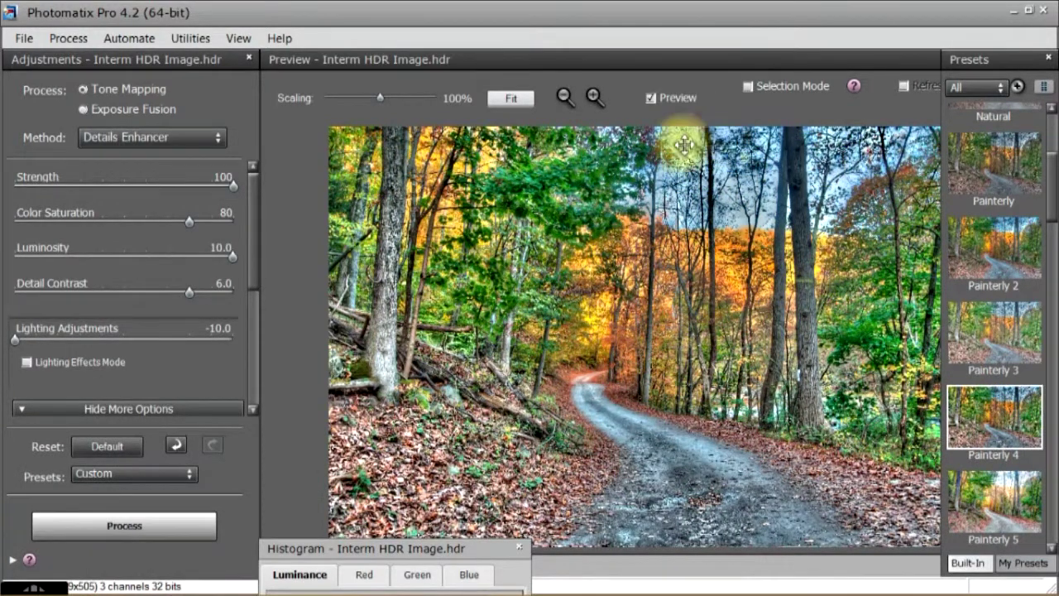
pyautogui.click(1003, 507)
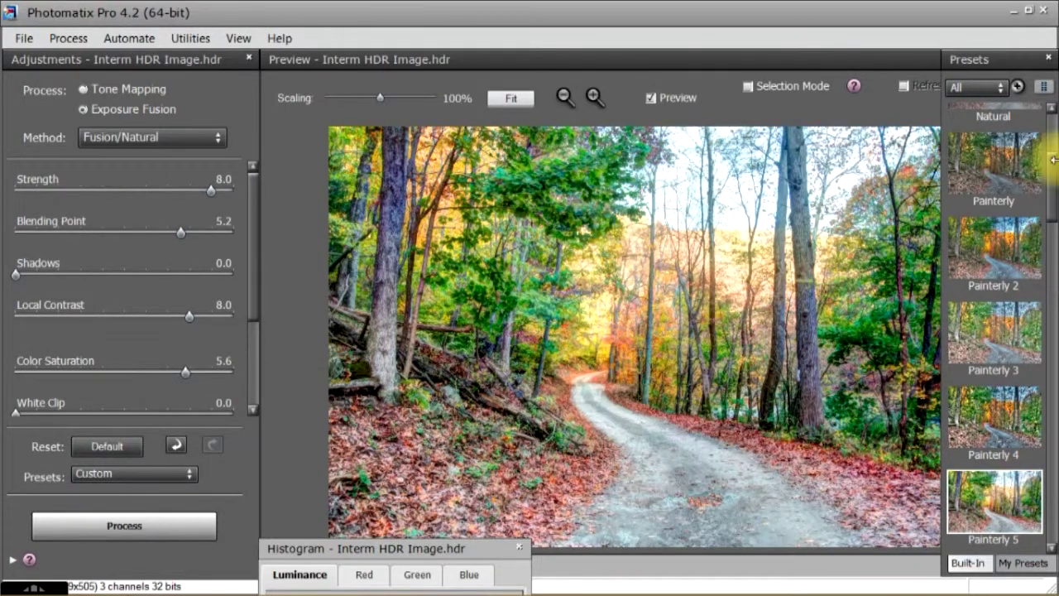
# Try the Surreal, Surreal 2 and Grunge presets on the road image
pyautogui.scroll(-3, 1043, 207)
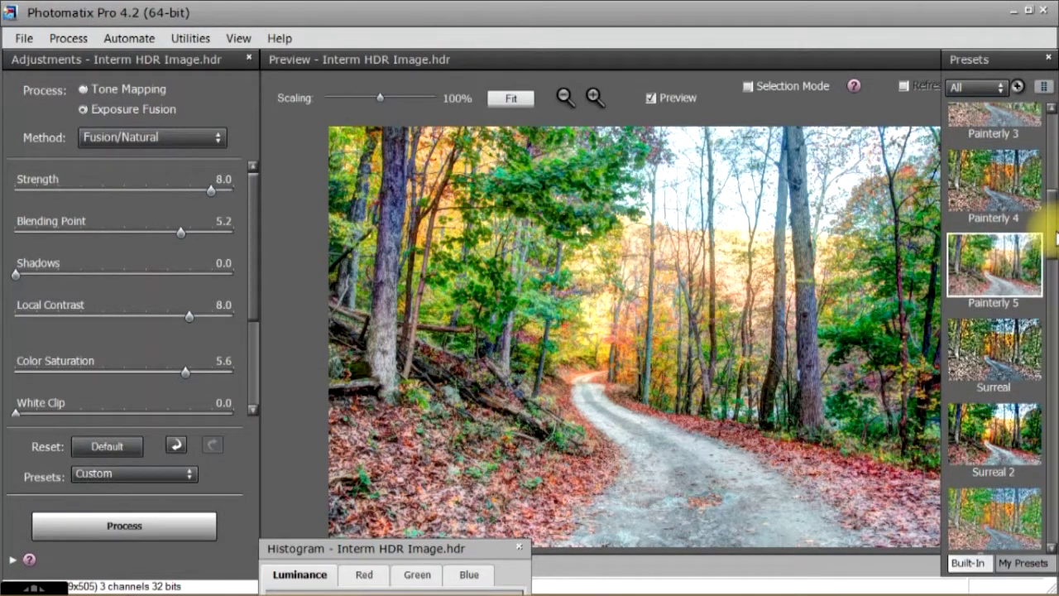
pyautogui.scroll(-1, 1056, 238)
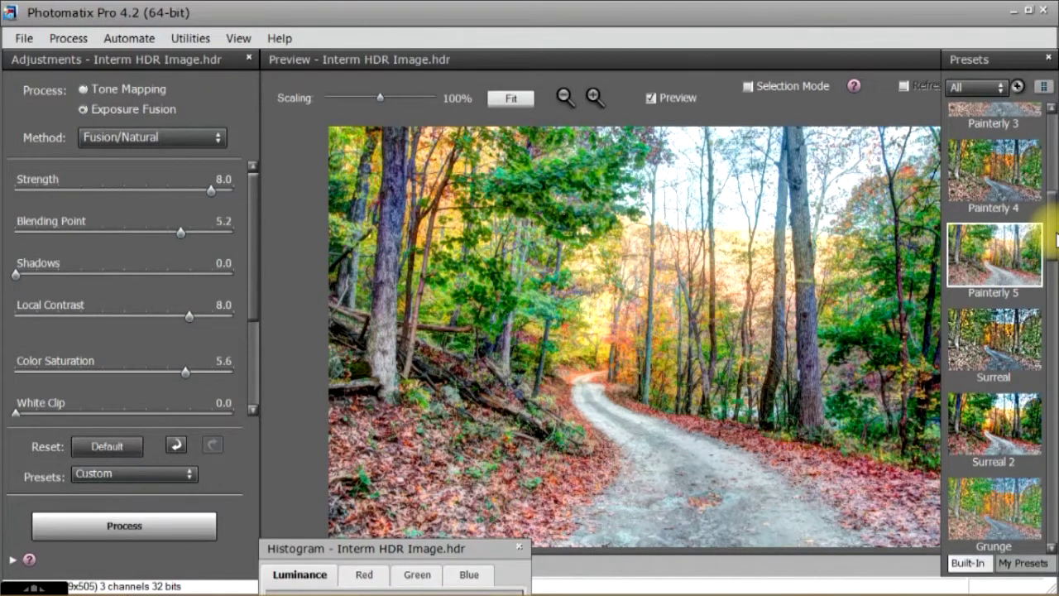
pyautogui.click(987, 336)
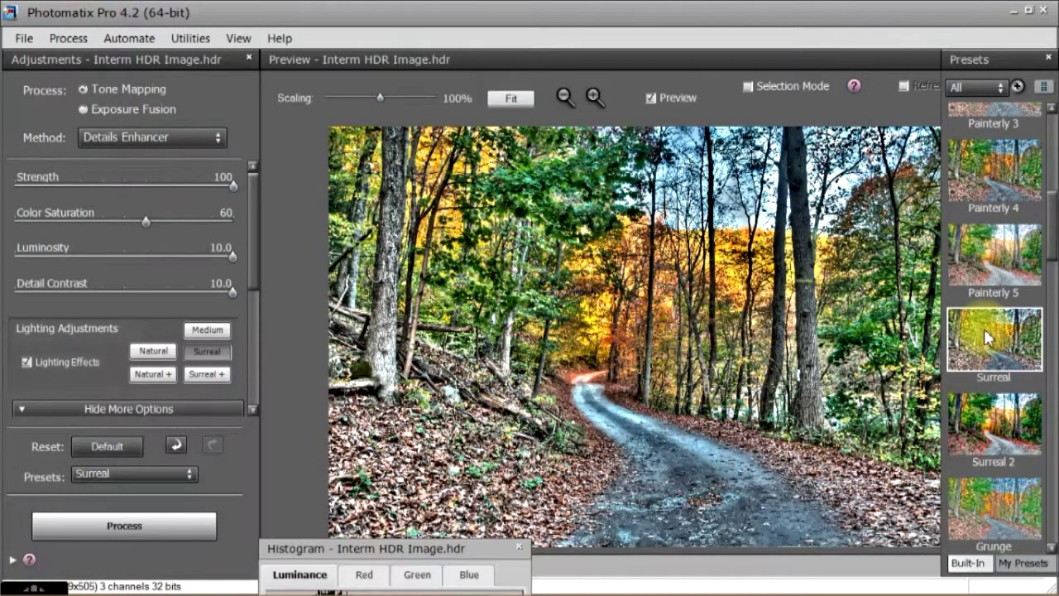
pyautogui.click(986, 447)
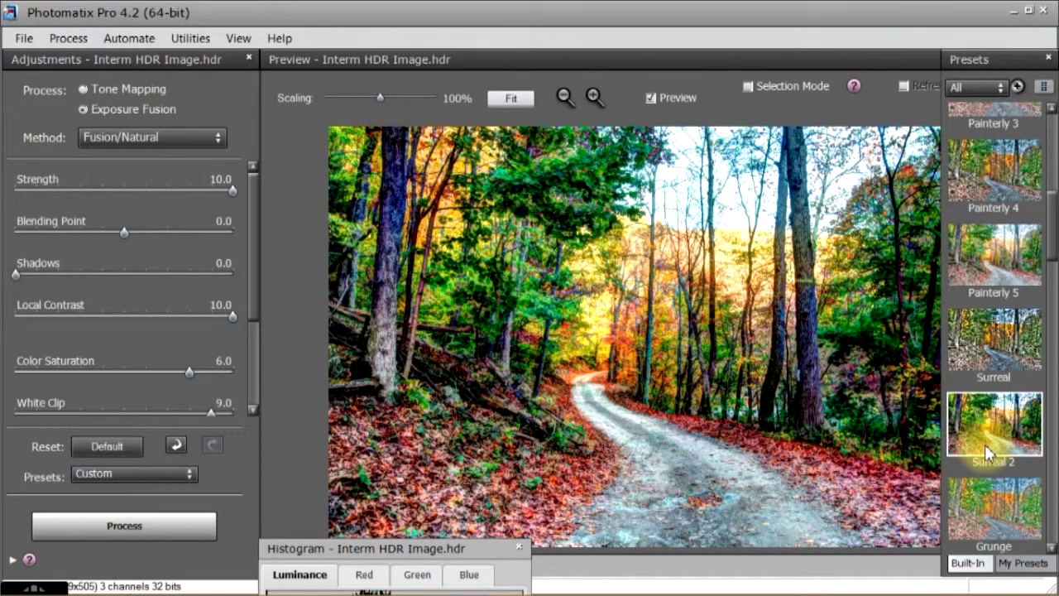
pyautogui.click(983, 515)
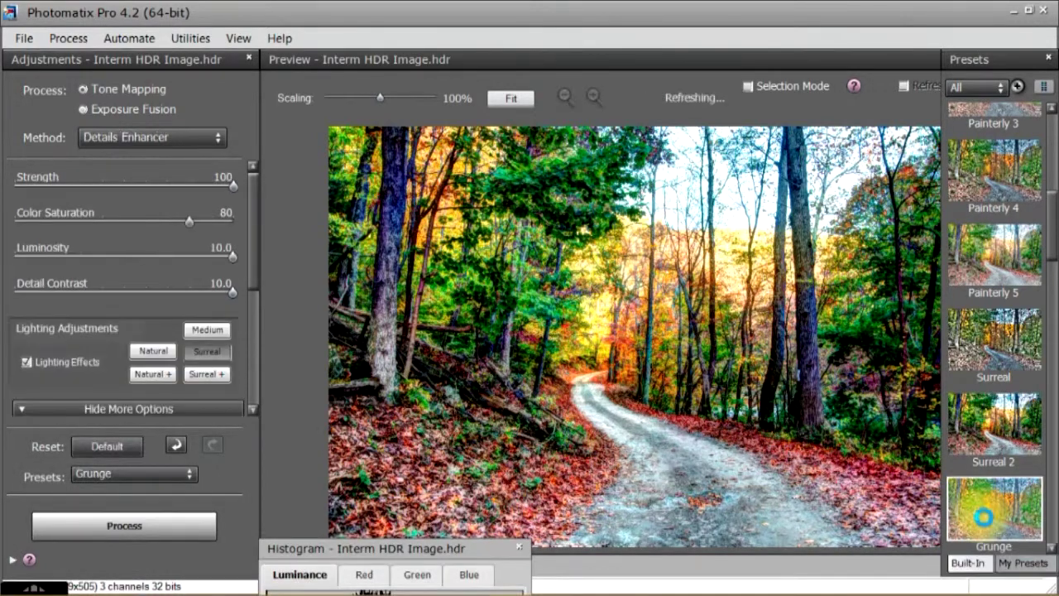
# Try the Enhanced, Soft and Smooth presets on the road image
pyautogui.scroll(6, 983, 496)
pyautogui.click(989, 351)
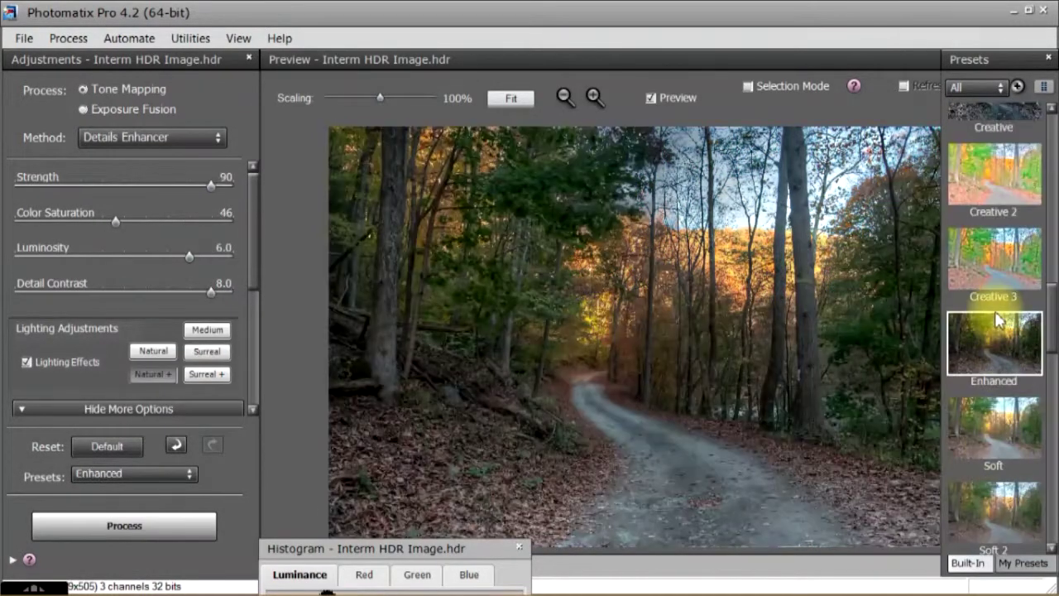
pyautogui.click(997, 402)
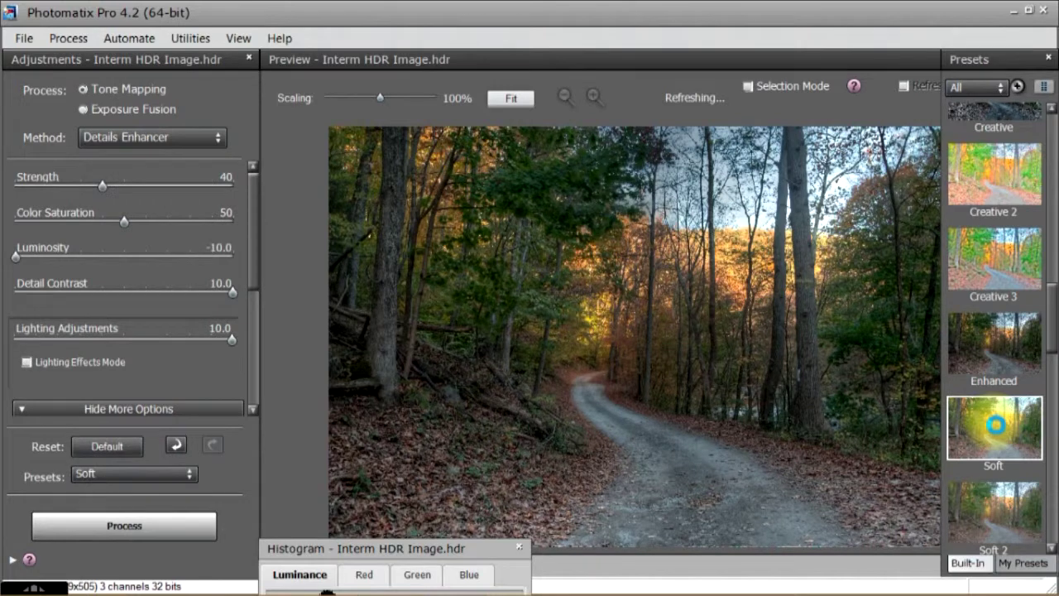
pyautogui.moveTo(1053, 306); pyautogui.dragTo(1053, 396)
pyautogui.click(1000, 387)
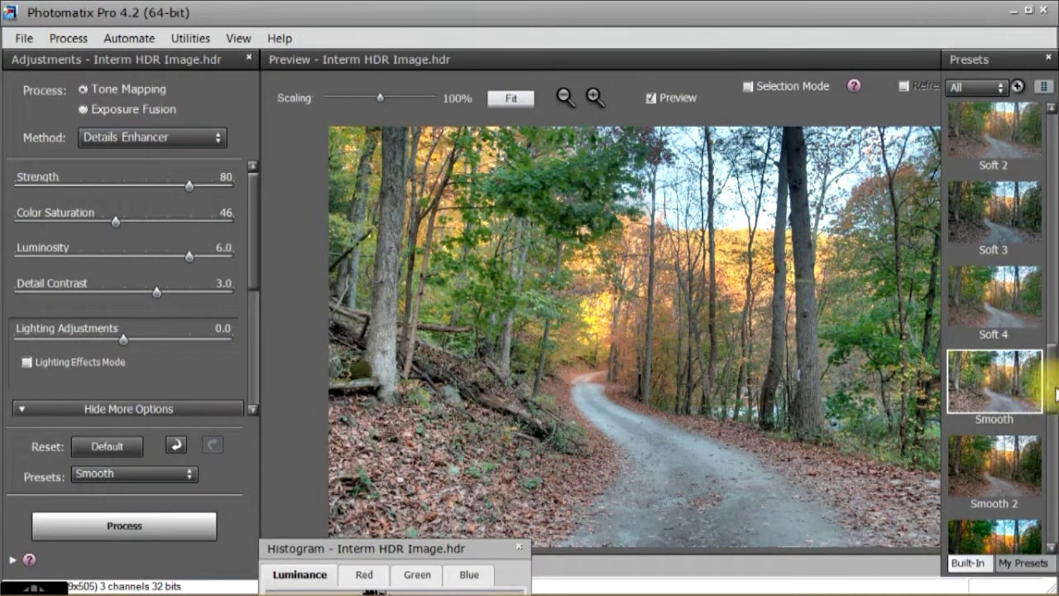
# Try the black-and-white looks Monochrome, Monochrome 2, B&W Photographic and B&W Artistic
pyautogui.moveTo(1049, 382); pyautogui.dragTo(1053, 422)
pyautogui.scroll(-2, 1053, 422)
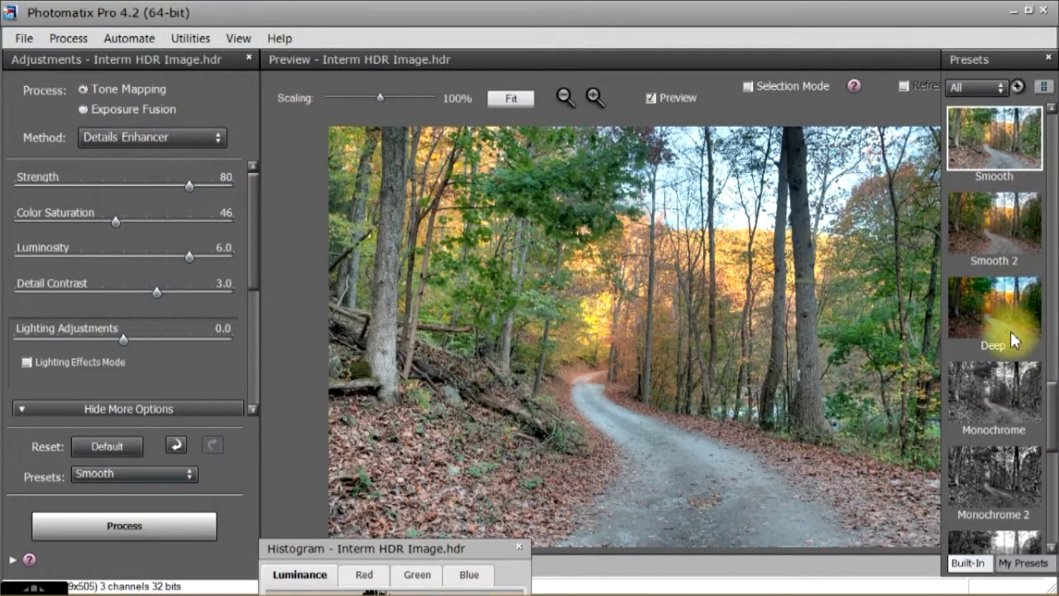
pyautogui.click(994, 388)
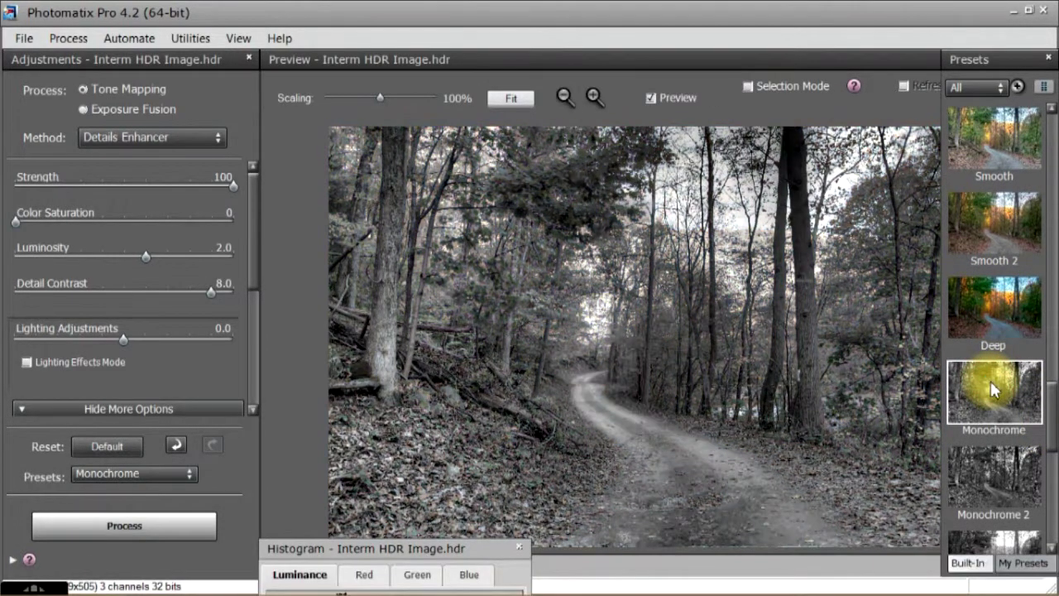
pyautogui.click(994, 476)
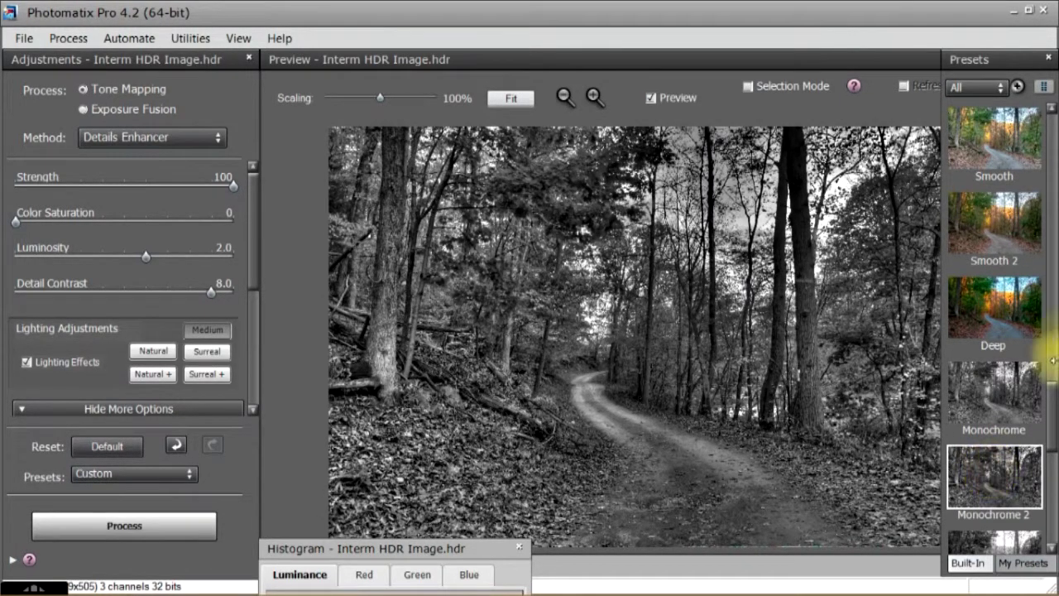
pyautogui.click(1053, 422)
pyautogui.moveTo(1053, 422); pyautogui.dragTo(1030, 447)
pyautogui.click(1008, 399)
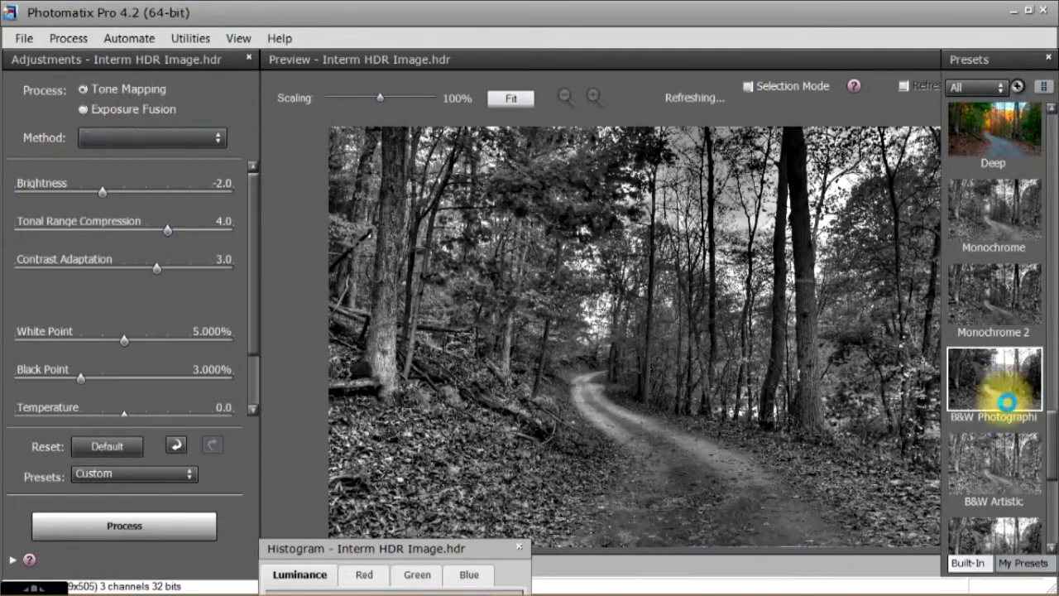
pyautogui.click(1002, 447)
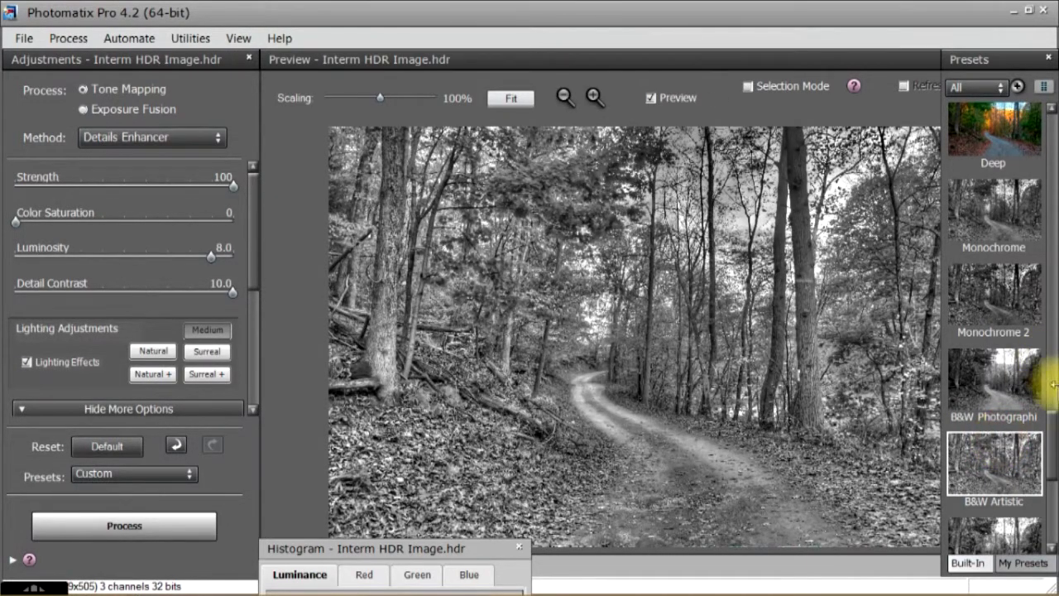
# Apply the built-in Adjusted exposure fusion preset and look through the remaining preset thumbnails
pyautogui.moveTo(1051, 434); pyautogui.dragTo(1047, 470)
pyautogui.click(990, 445)
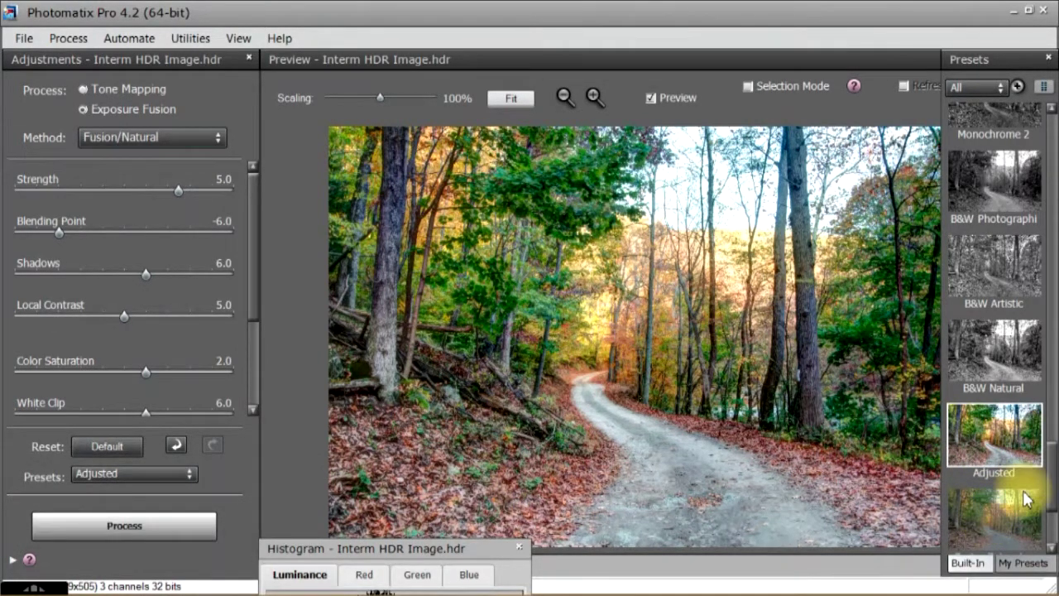
pyautogui.scroll(-10, 1044, 456)
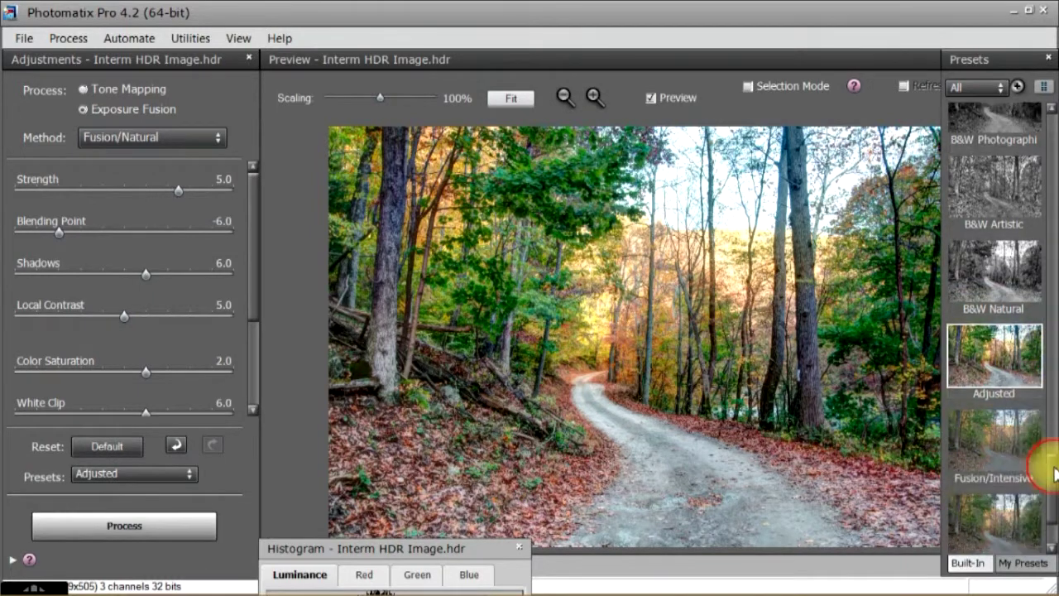
pyautogui.scroll(2, 1047, 141)
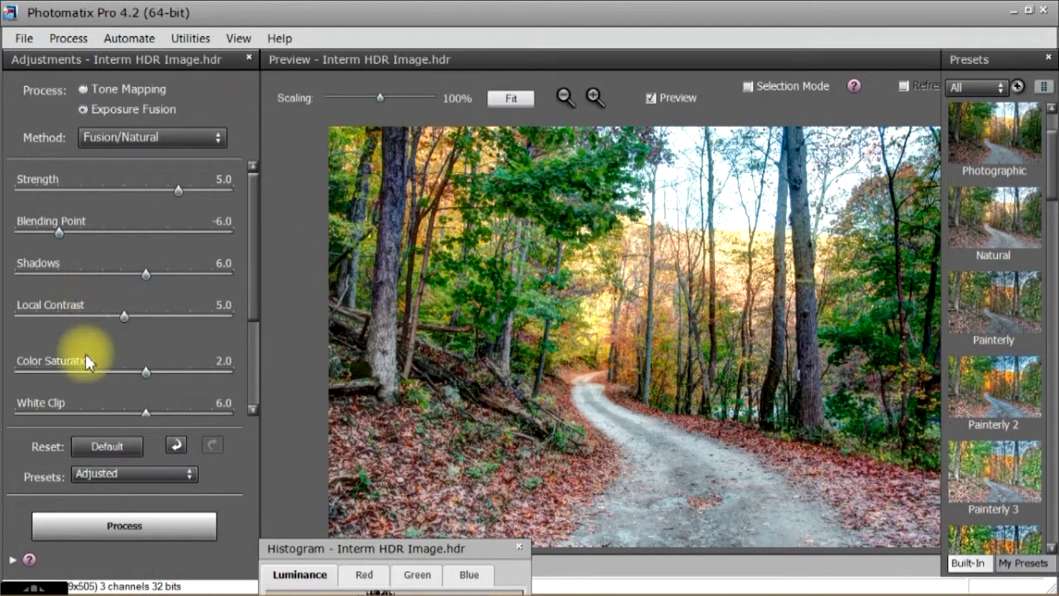
# Raise the fusion's Color Saturation to 3.6 and its Strength to 9.7
pyautogui.click(148, 373)
pyautogui.moveTo(148, 373); pyautogui.dragTo(166, 378)
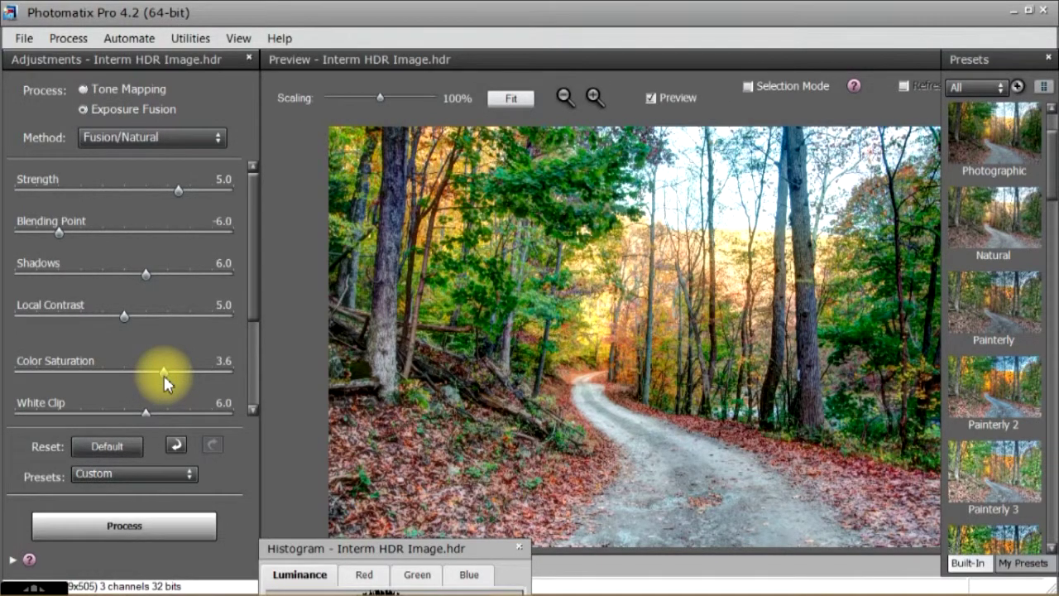
pyautogui.moveTo(177, 191); pyautogui.dragTo(231, 196)
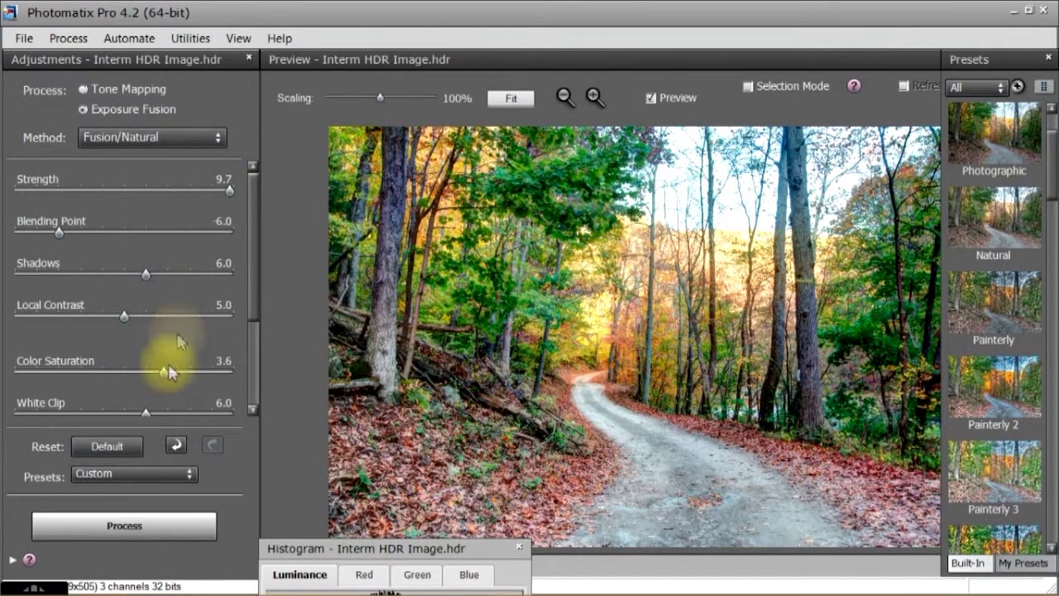
# Save the current fusion settings as a preset named "Fusion Road Fall" in the Presets folder
pyautogui.click(136, 473)
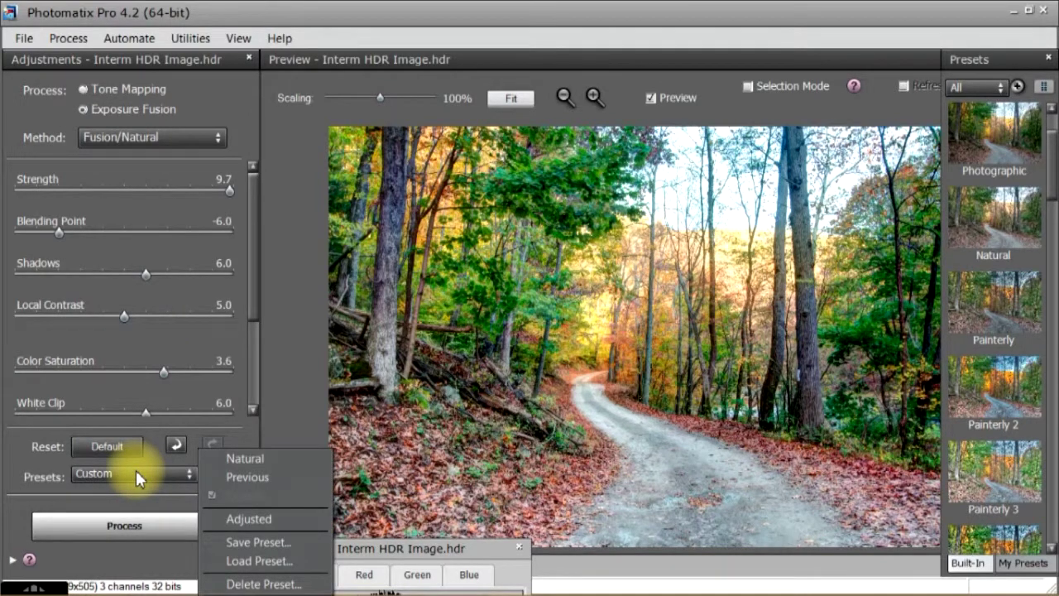
pyautogui.scroll(-3, 136, 470)
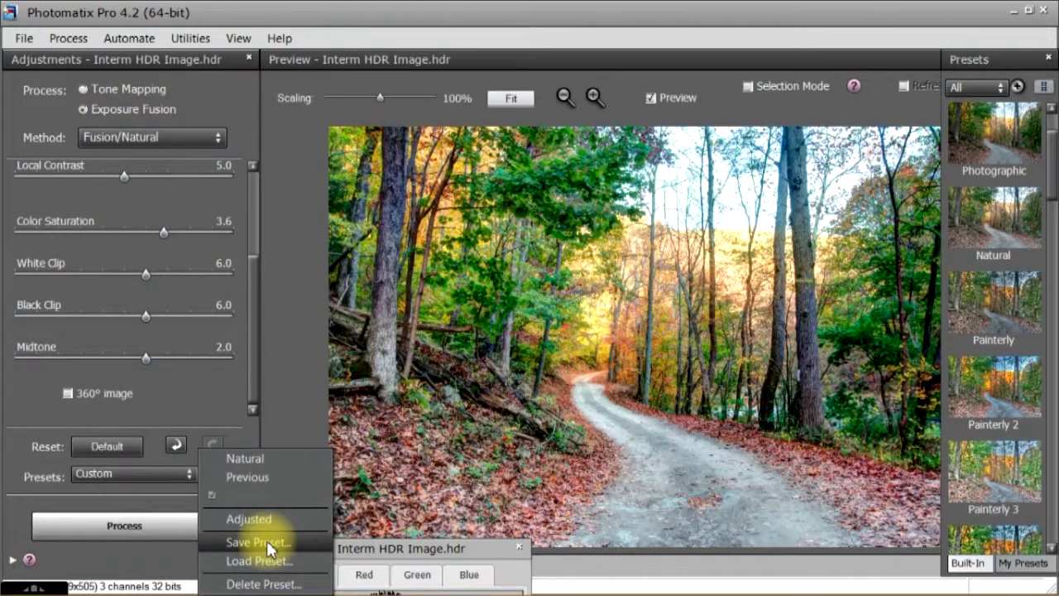
pyautogui.click(237, 542)
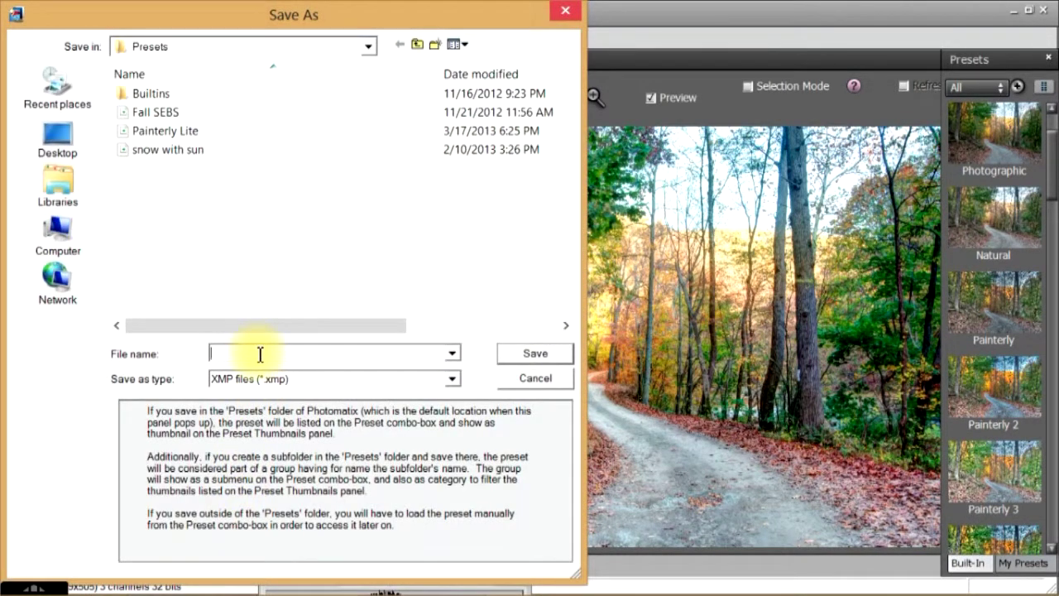
pyautogui.write('Fusion')
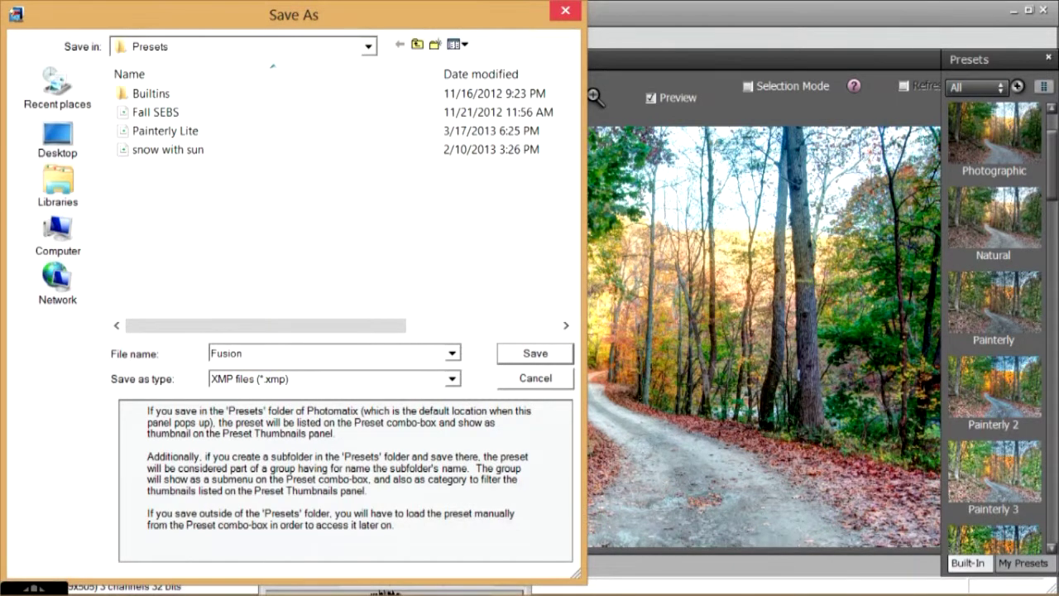
pyautogui.write(' Road Fall')
pyautogui.click(539, 353)
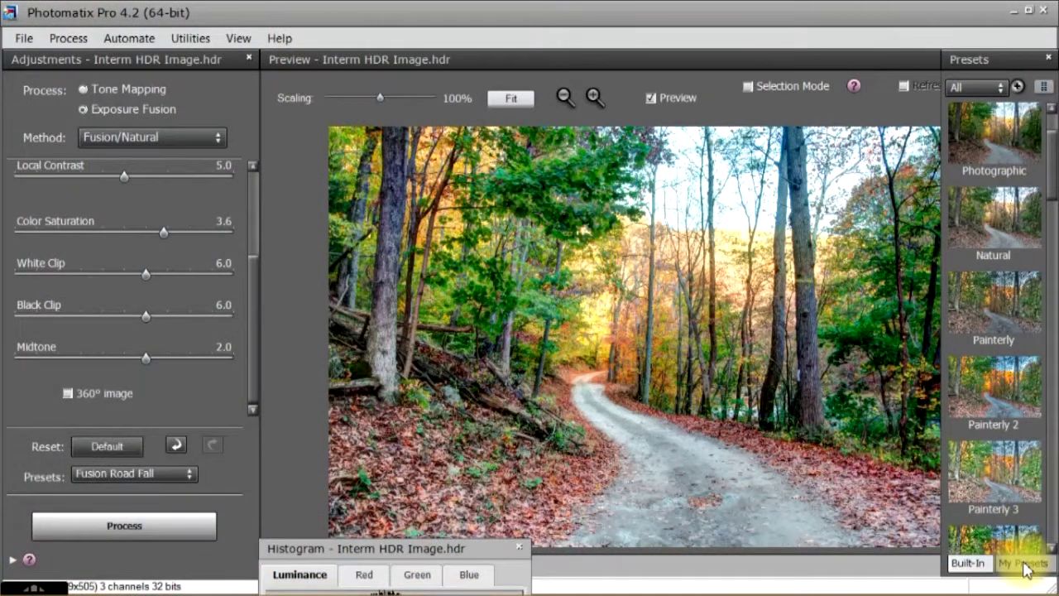
# Display the thumbnails of the saved custom presets in place of the built-in ones
pyautogui.click(1023, 563)
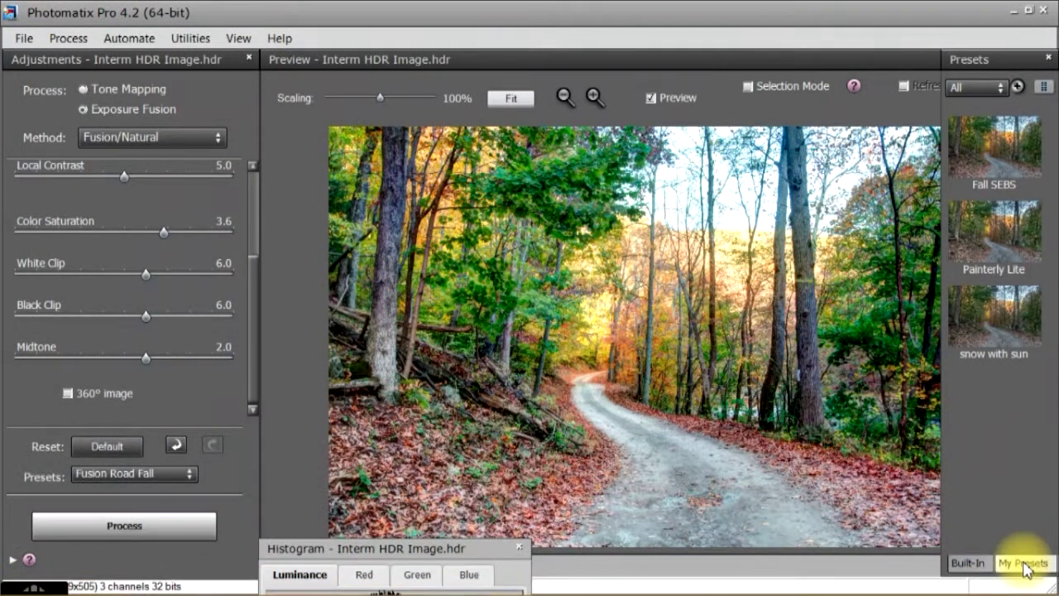
pyautogui.click(995, 154)
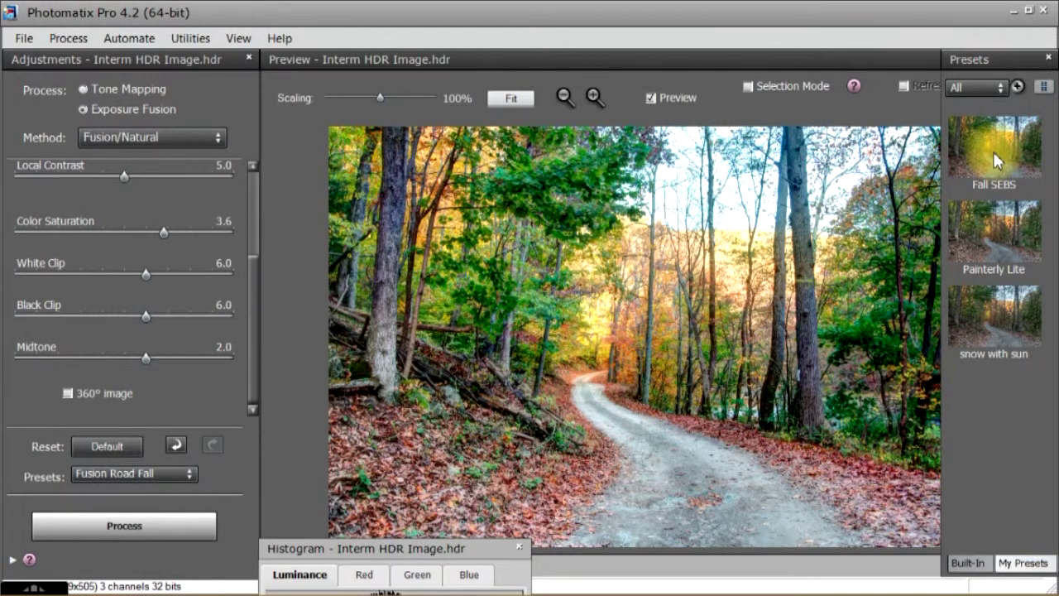
# Switch back to the built-in presets and apply the Surreal 2 preset to the image
pyautogui.click(970, 564)
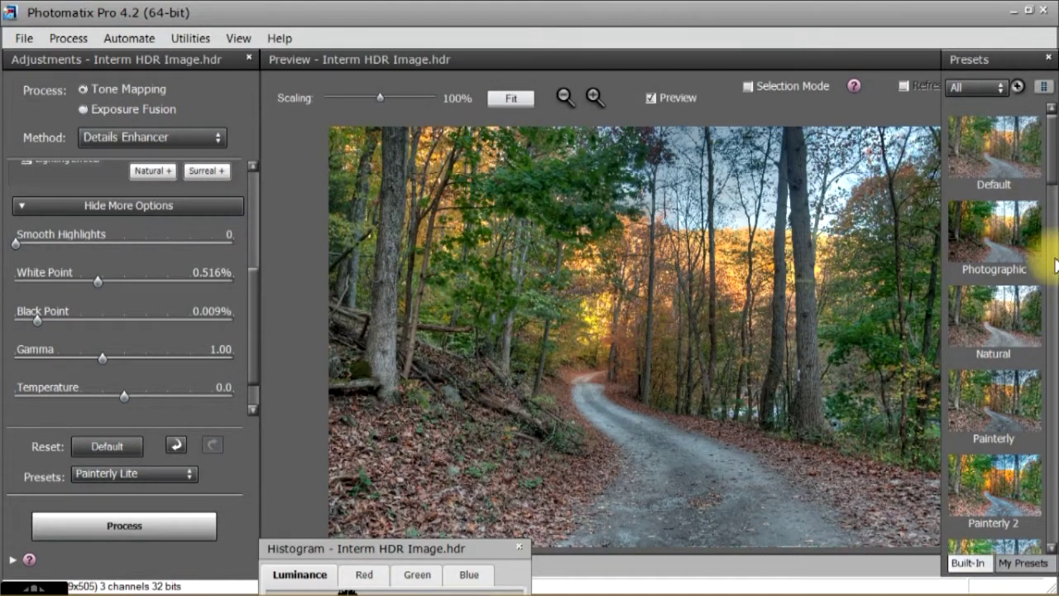
pyautogui.moveTo(1055, 149); pyautogui.dragTo(1056, 263)
pyautogui.click(1022, 293)
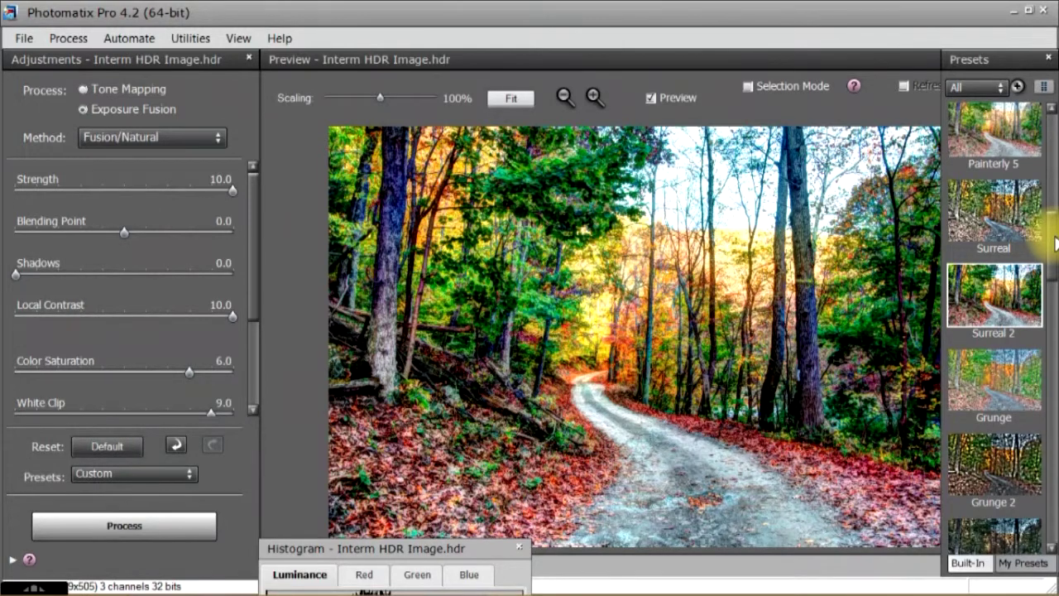
pyautogui.moveTo(1056, 242); pyautogui.dragTo(1047, 350)
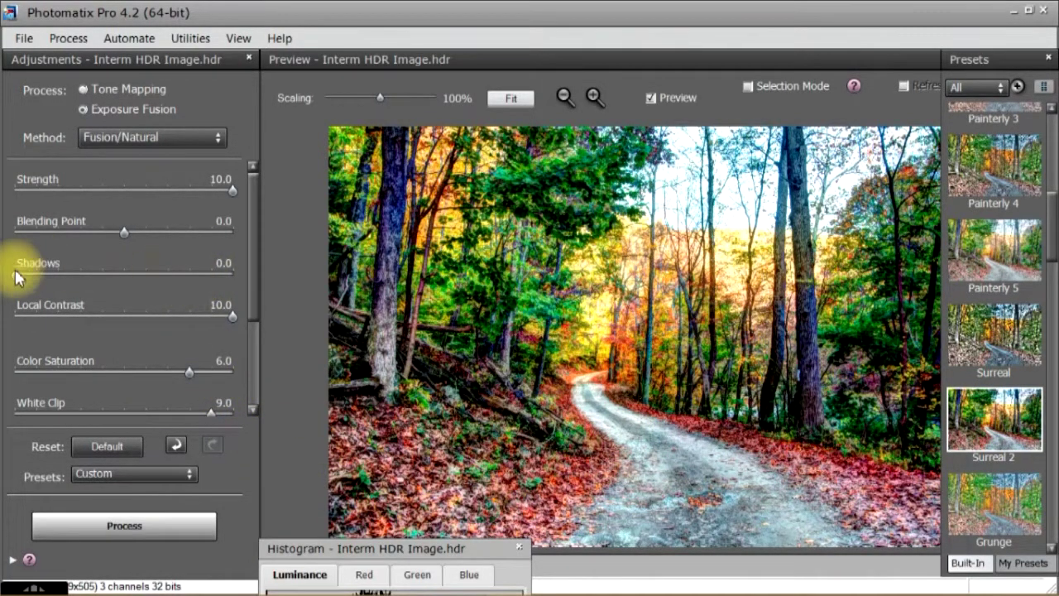
# Set the fusion's Shadows to 6.4 and its Strength to 9.9
pyautogui.moveTo(16, 275); pyautogui.dragTo(162, 272)
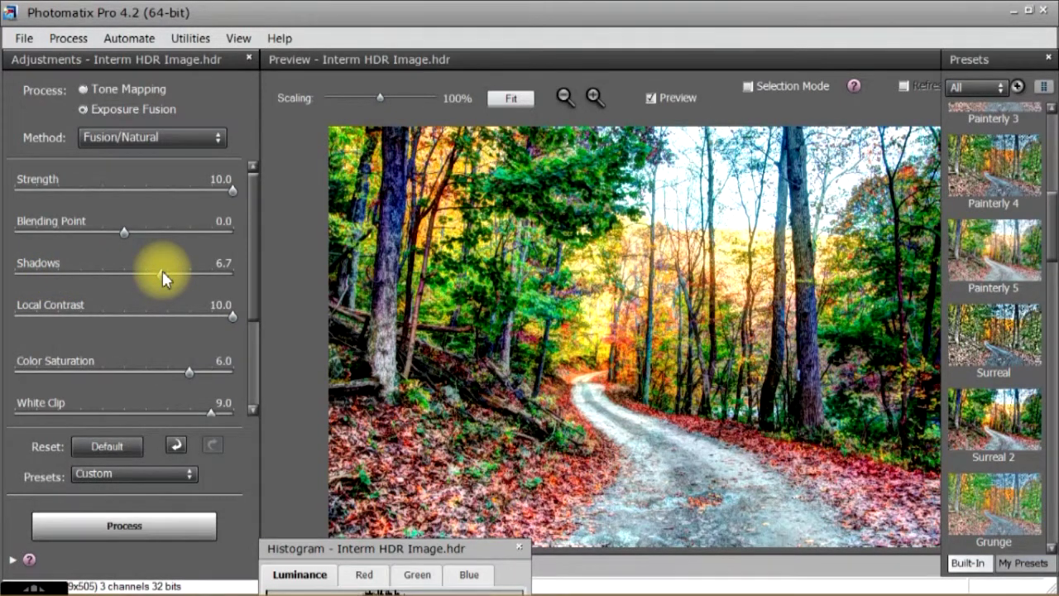
pyautogui.moveTo(162, 272); pyautogui.dragTo(156, 272)
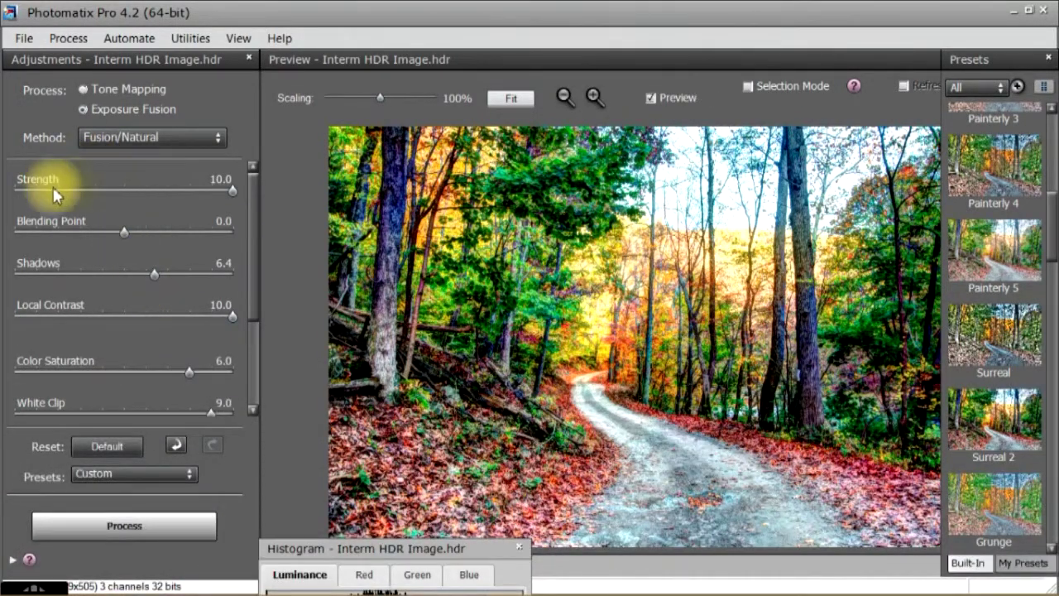
pyautogui.moveTo(232, 190); pyautogui.dragTo(130, 192)
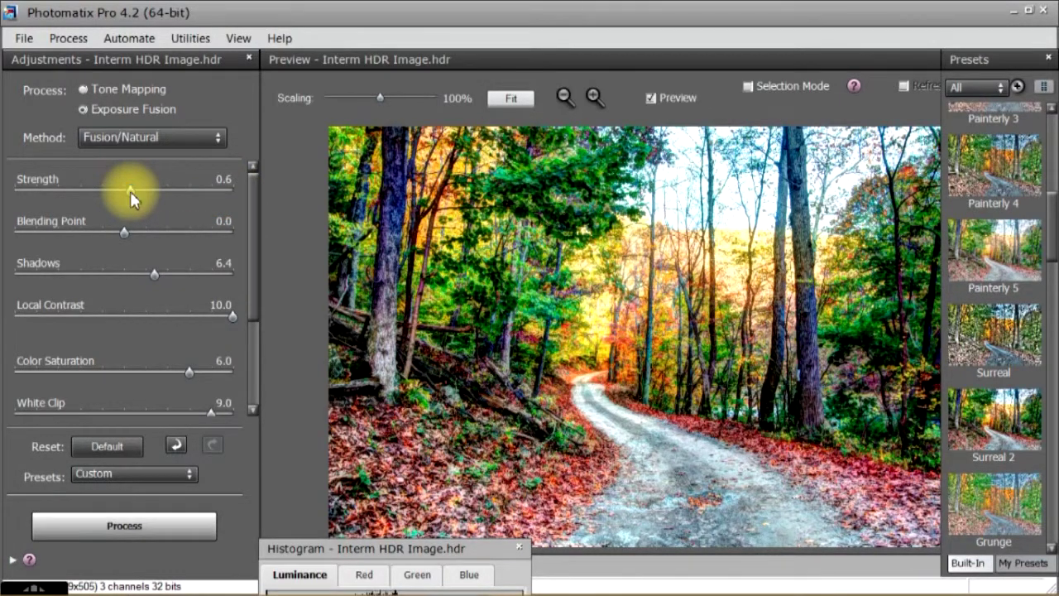
pyautogui.moveTo(130, 191); pyautogui.dragTo(90, 192)
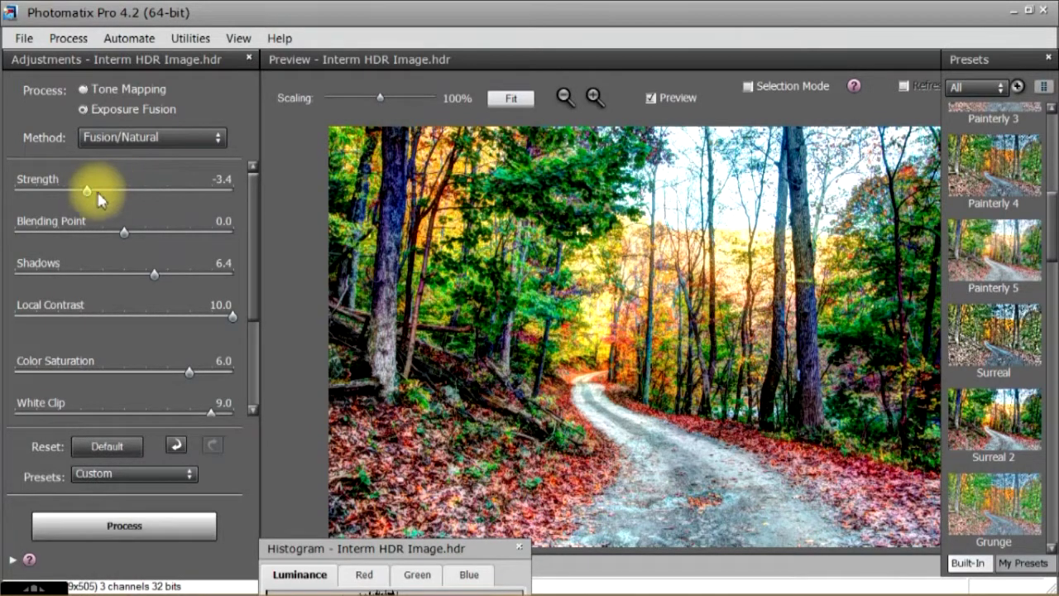
pyautogui.moveTo(89, 191); pyautogui.dragTo(236, 203)
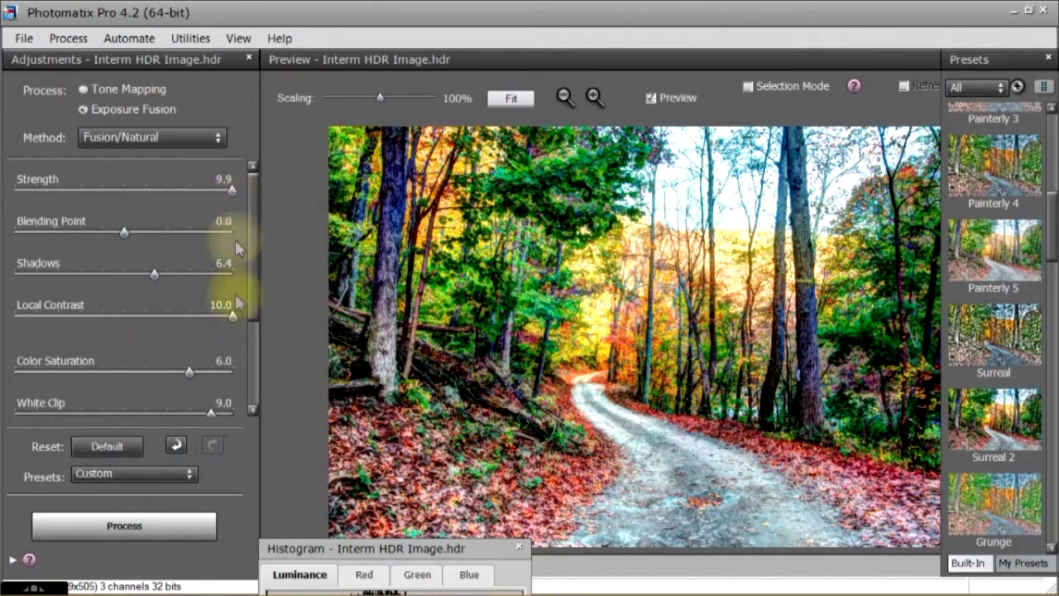
# Process the fused image, look over the sharpening and color saturation finishing options, and finish without adjusting them
pyautogui.click(159, 521)
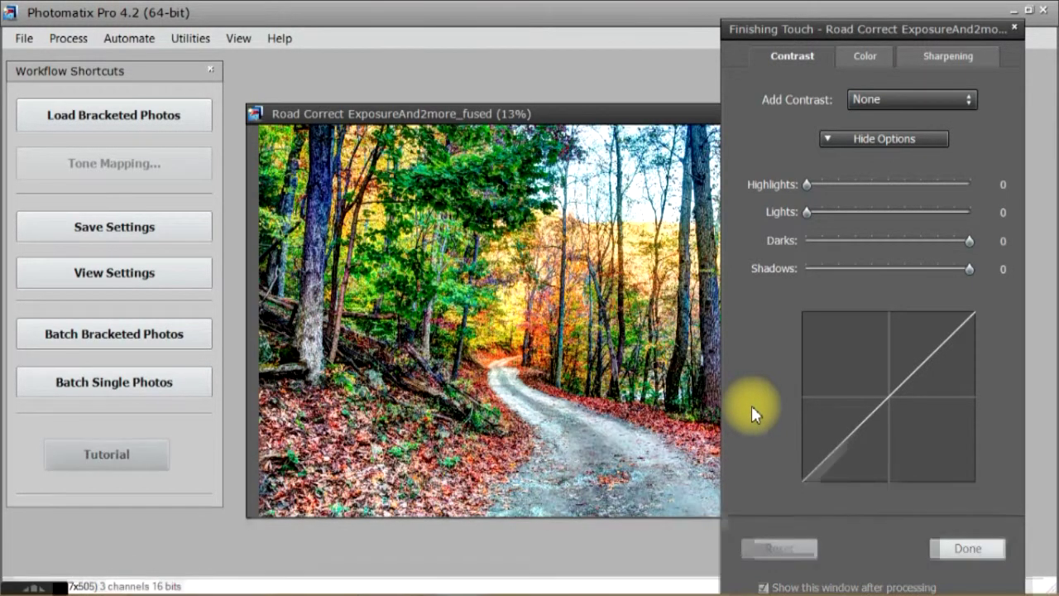
pyautogui.click(964, 55)
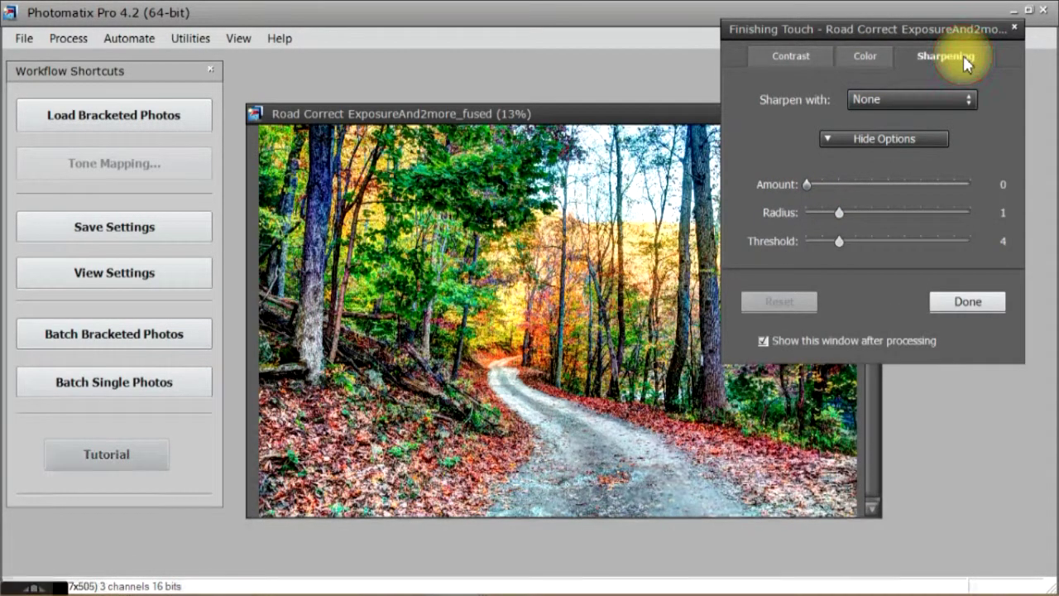
pyautogui.click(864, 55)
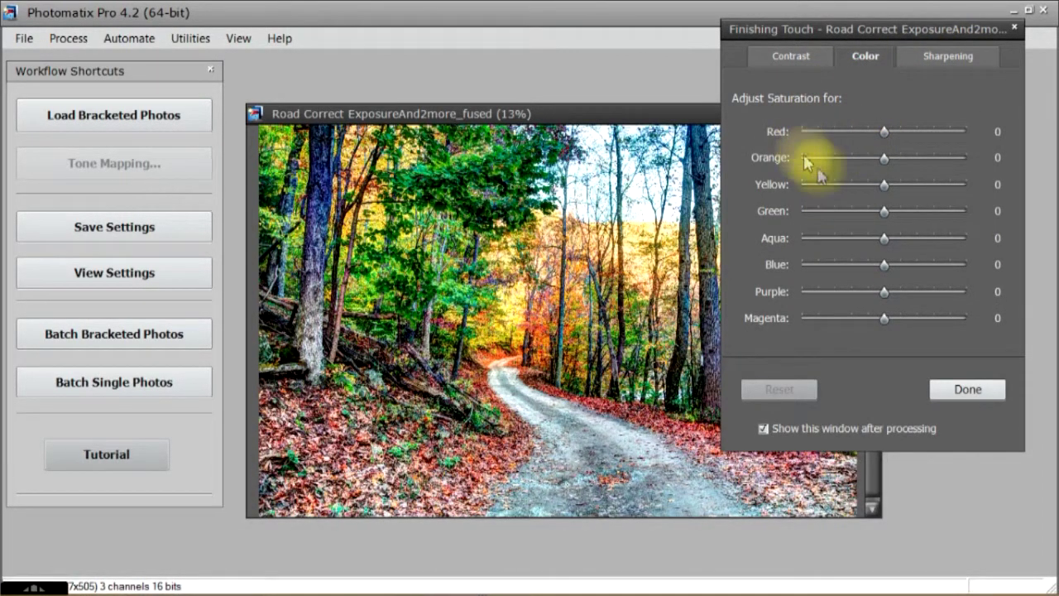
pyautogui.moveTo(886, 266)
pyautogui.mouseDown()
pyautogui.moveTo(948, 260)
pyautogui.moveTo(933, 276)
pyautogui.moveTo(969, 266)
pyautogui.moveTo(885, 271)
pyautogui.mouseUp()
pyautogui.click(883, 269)
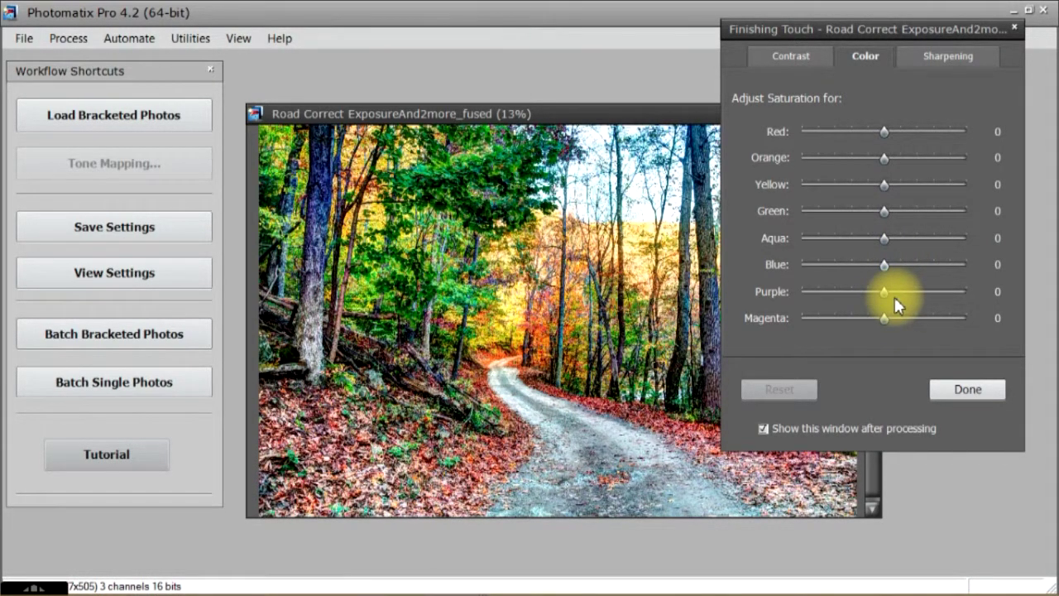
pyautogui.click(960, 390)
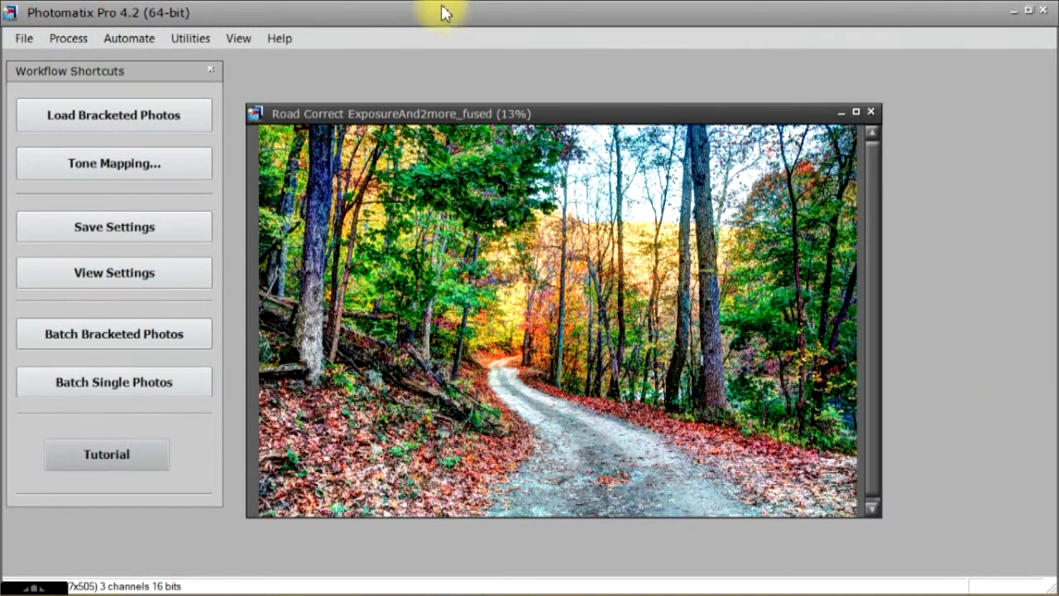
# Save the fused image as a 16-bit TIFF named "PhotoMatix HDR" in the Class folder and close Photomatix Pro
pyautogui.click(20, 38)
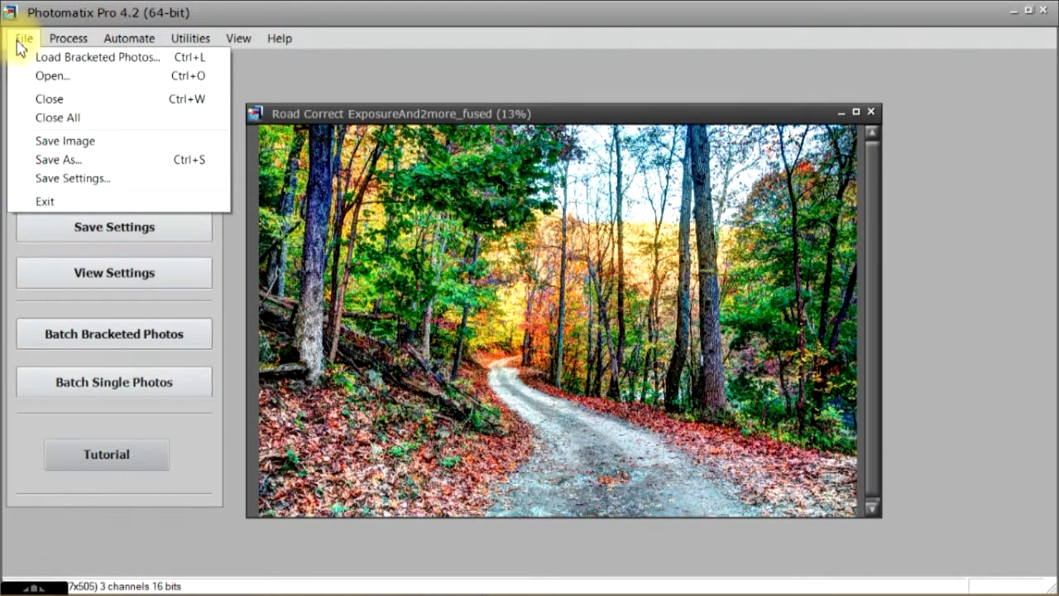
pyautogui.click(58, 160)
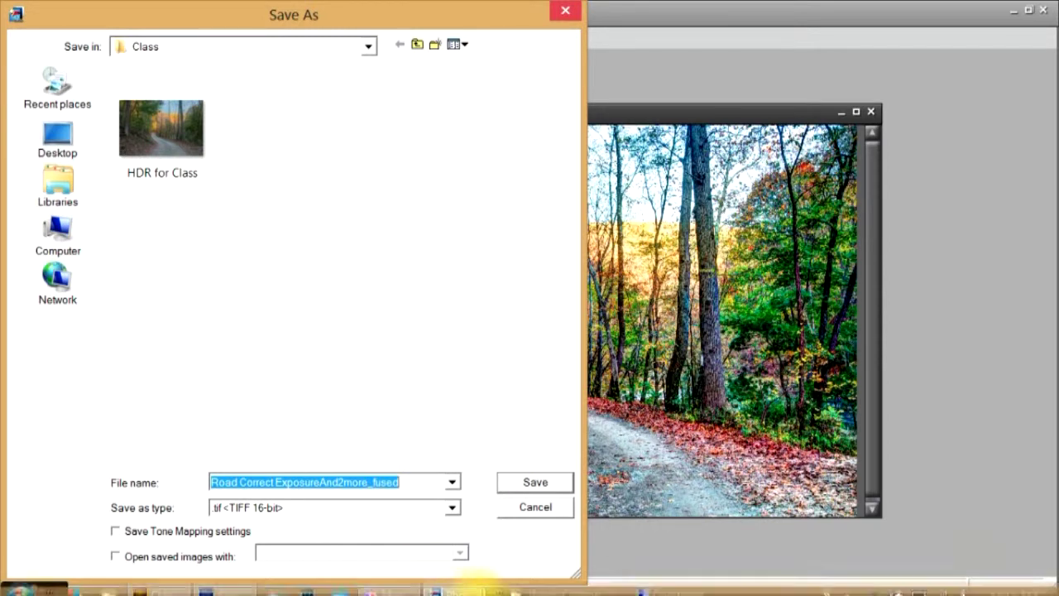
pyautogui.moveTo(451, 583)
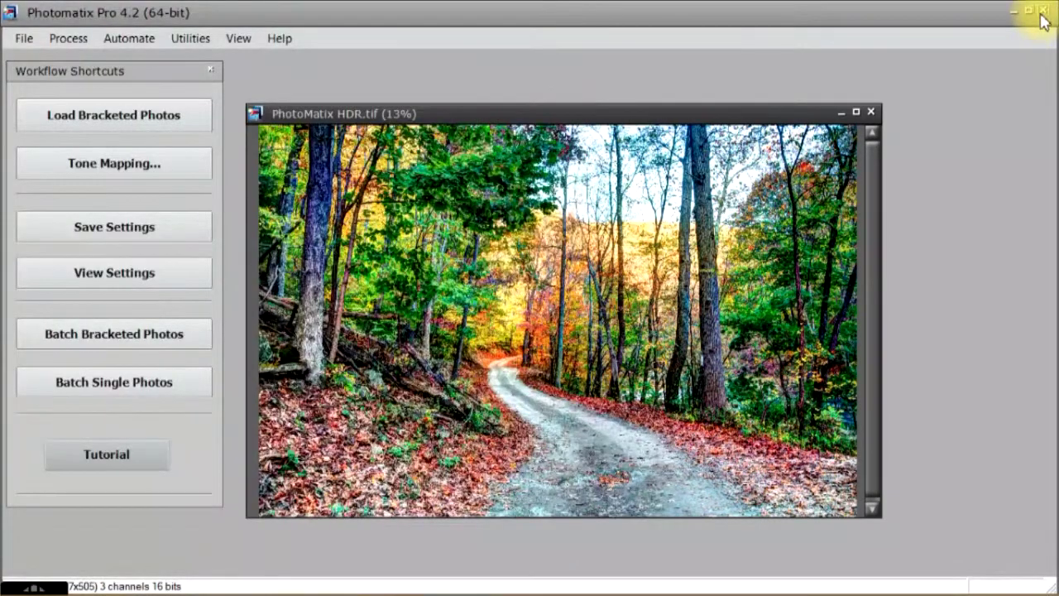
pyautogui.click(1042, 12)
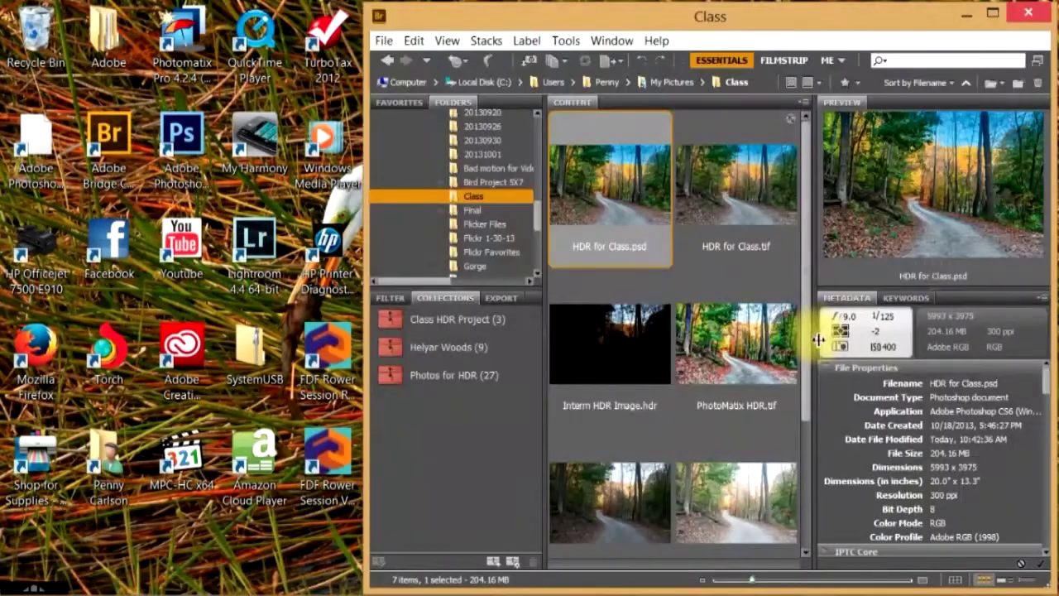
# In Adobe Bridge, select HDR for Class.psd, PhotoMatix HDR.tif and Road Correct Exposure.JPG, and compare them full screen
pyautogui.click(992, 13)
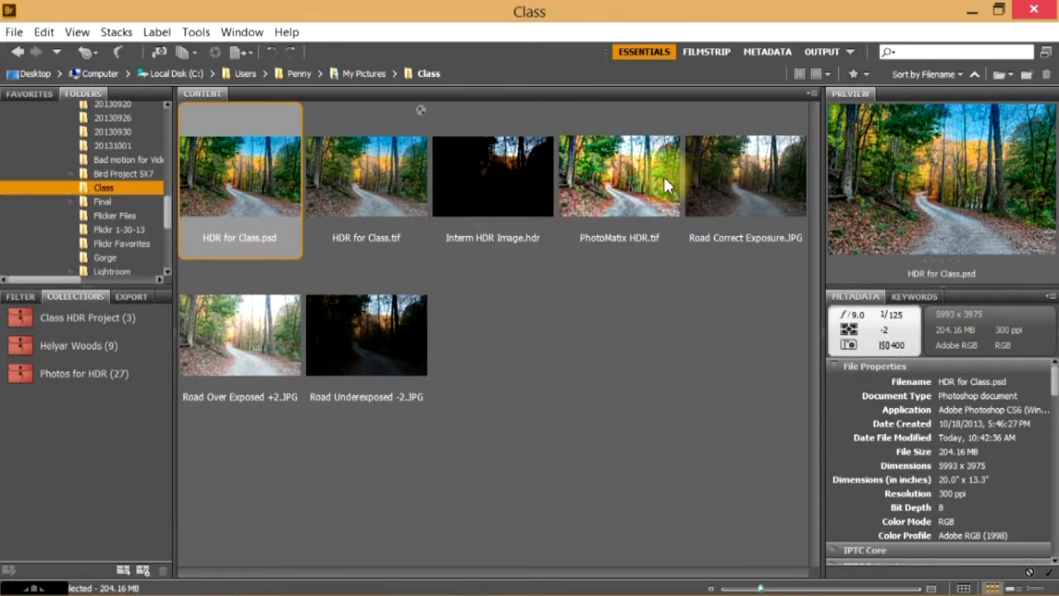
pyautogui.keyDown('ctrl'); pyautogui.click(615, 189); pyautogui.keyUp('ctrl')
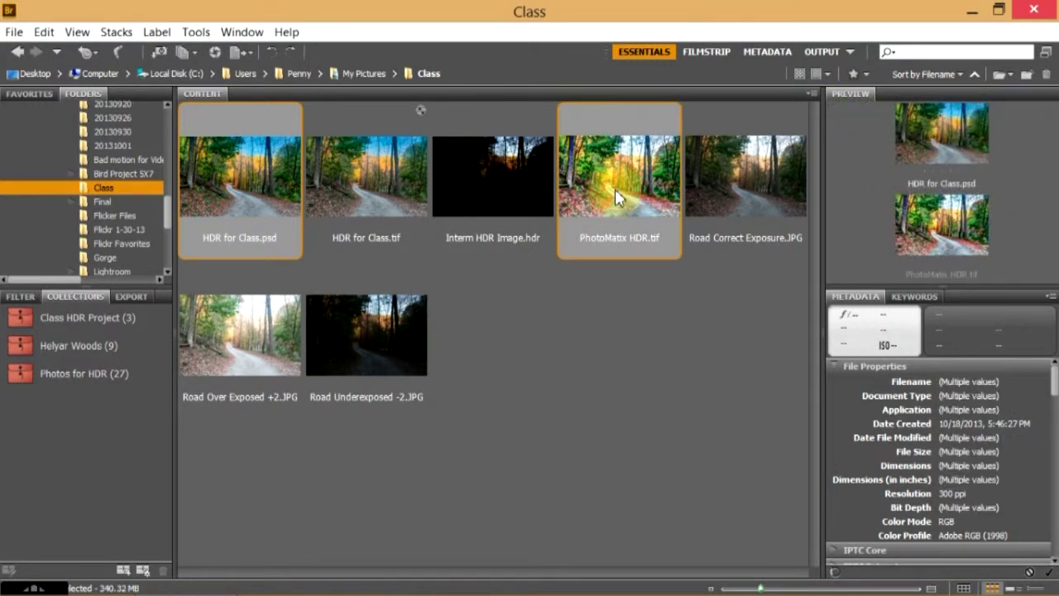
pyautogui.keyDown('ctrl'); pyautogui.click(744, 195); pyautogui.keyUp('ctrl')
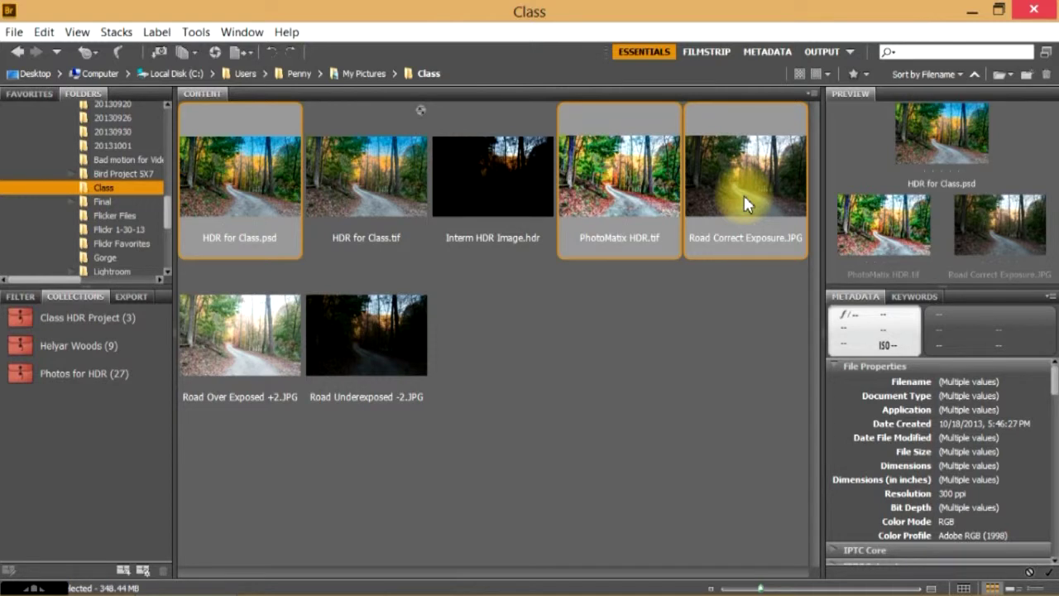
pyautogui.press('space')
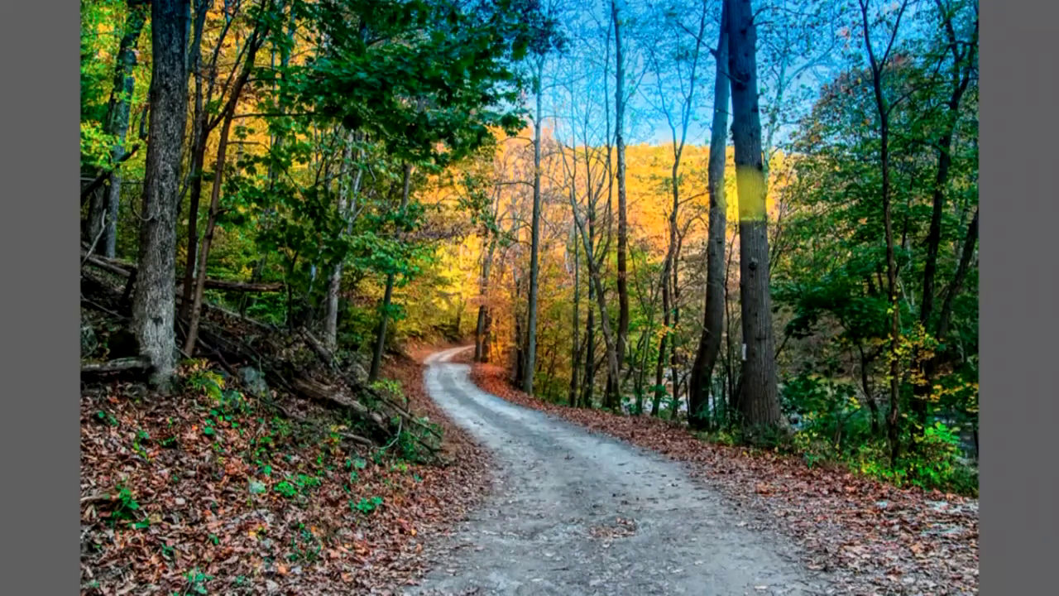
pyautogui.press('Right')
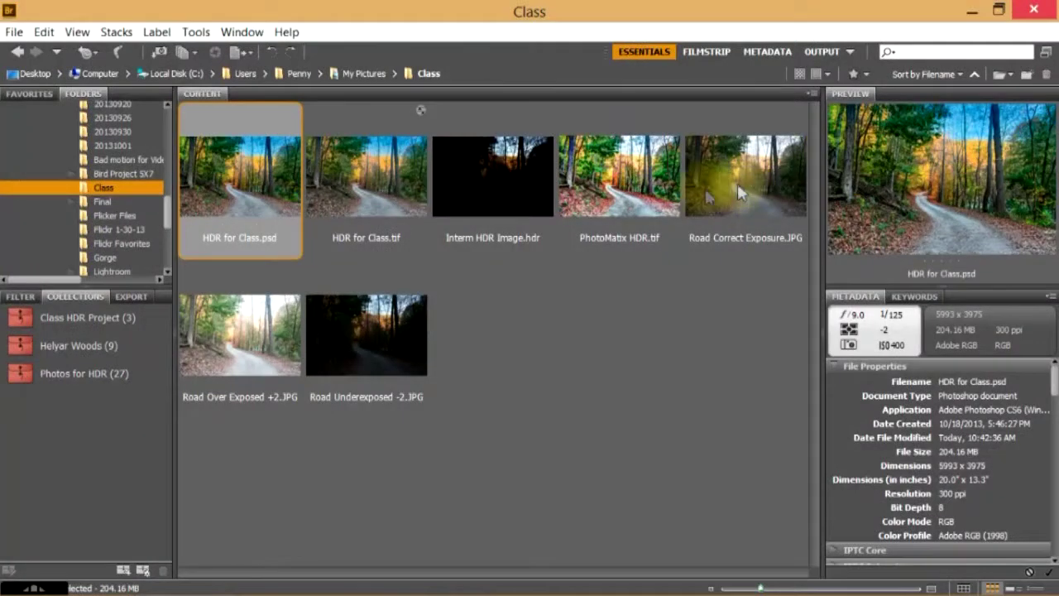
# Open PhotoMatix HDR.tif in Camera Raw
pyautogui.click(639, 202)
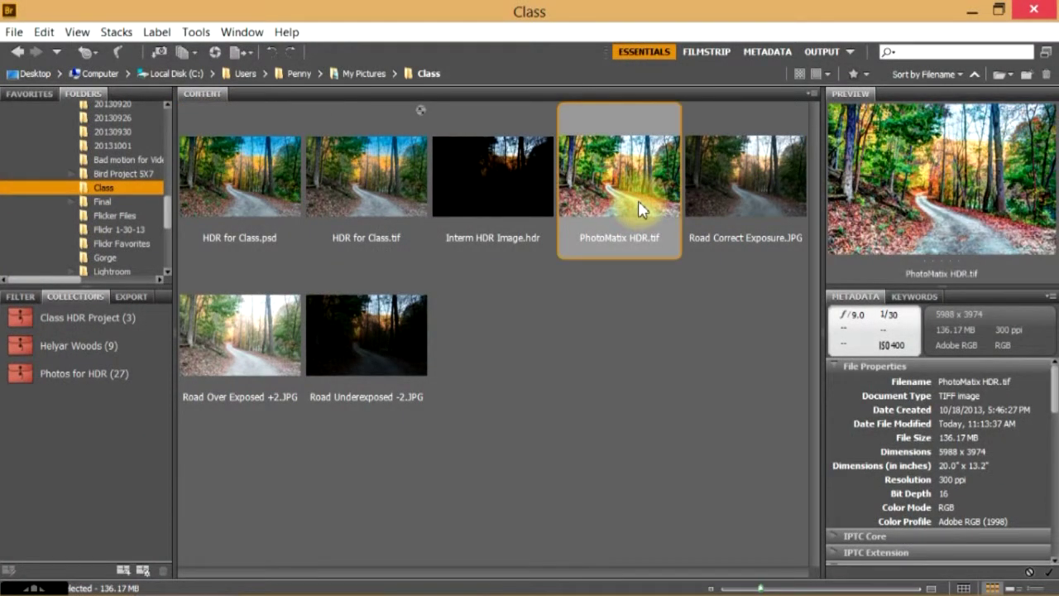
pyautogui.rightClick(638, 200)
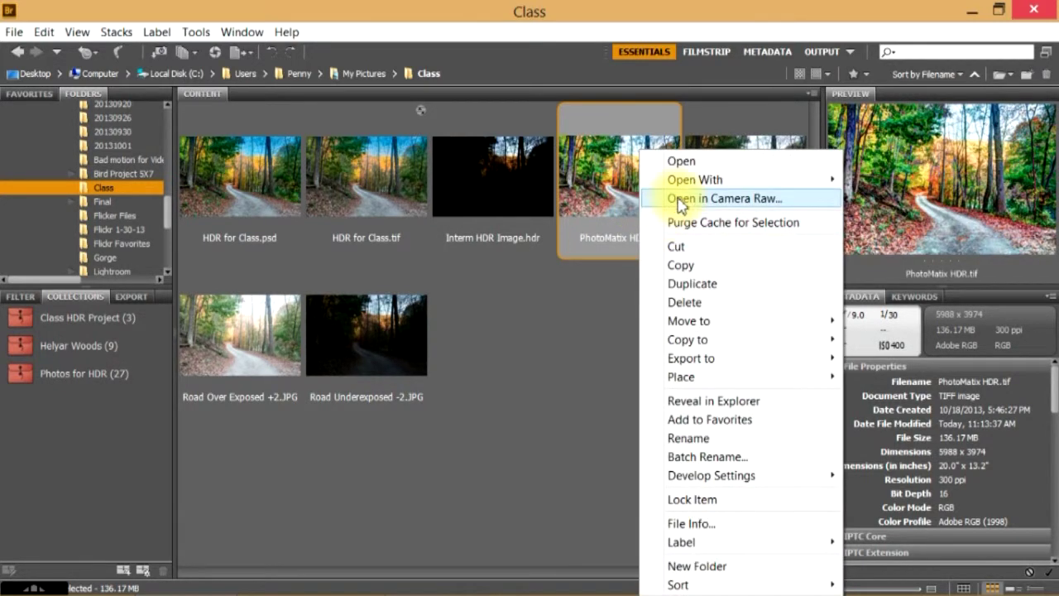
pyautogui.click(682, 198)
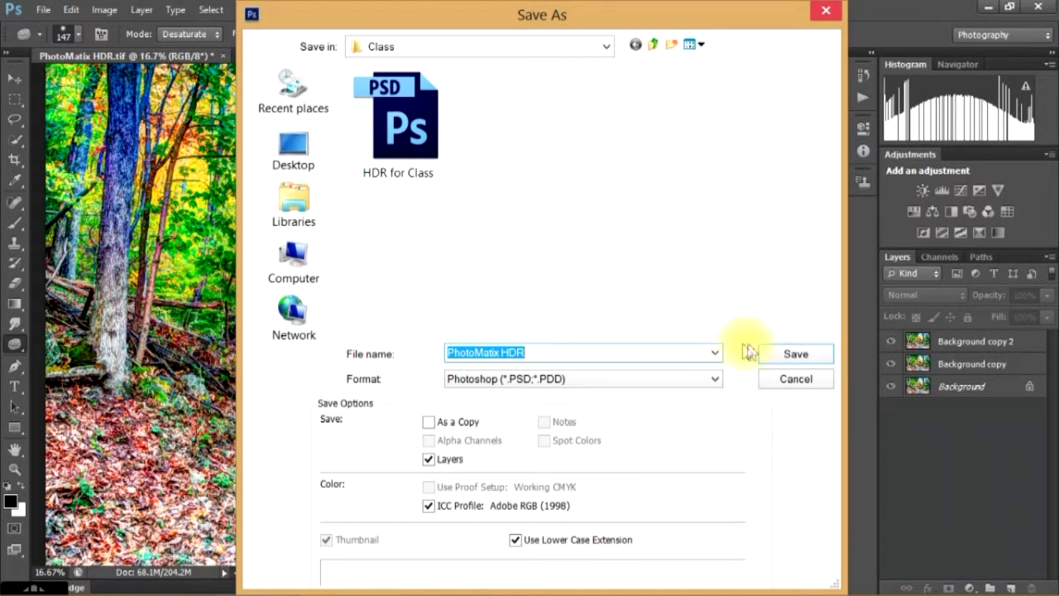
# Save the layered image in Photoshop as the PSD file "PhotoMatix HDR" with maximized compatibility, and close Photoshop
pyautogui.click(794, 355)
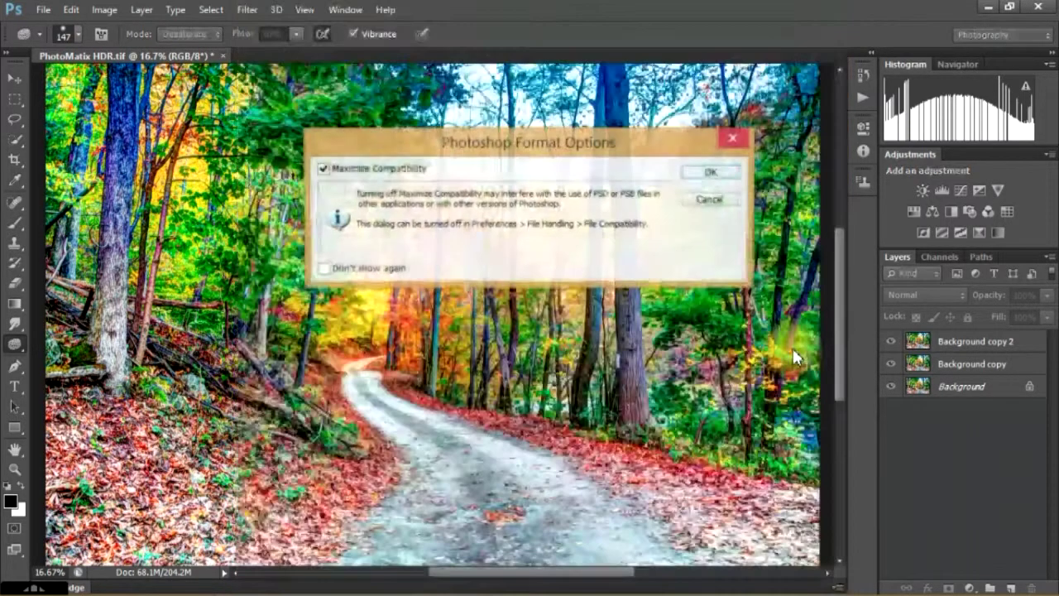
pyautogui.click(717, 171)
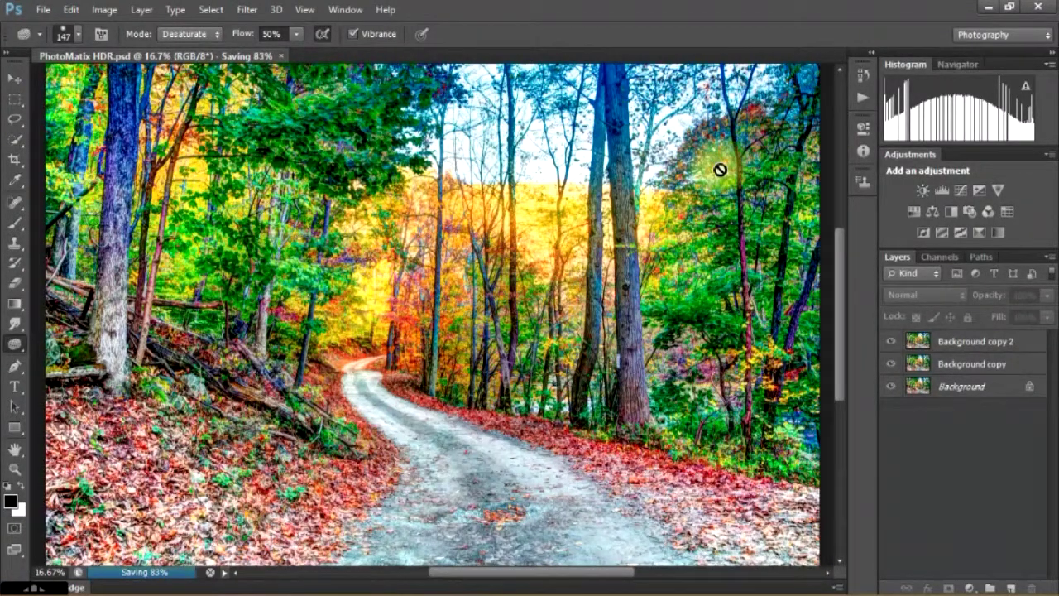
pyautogui.click(1039, 8)
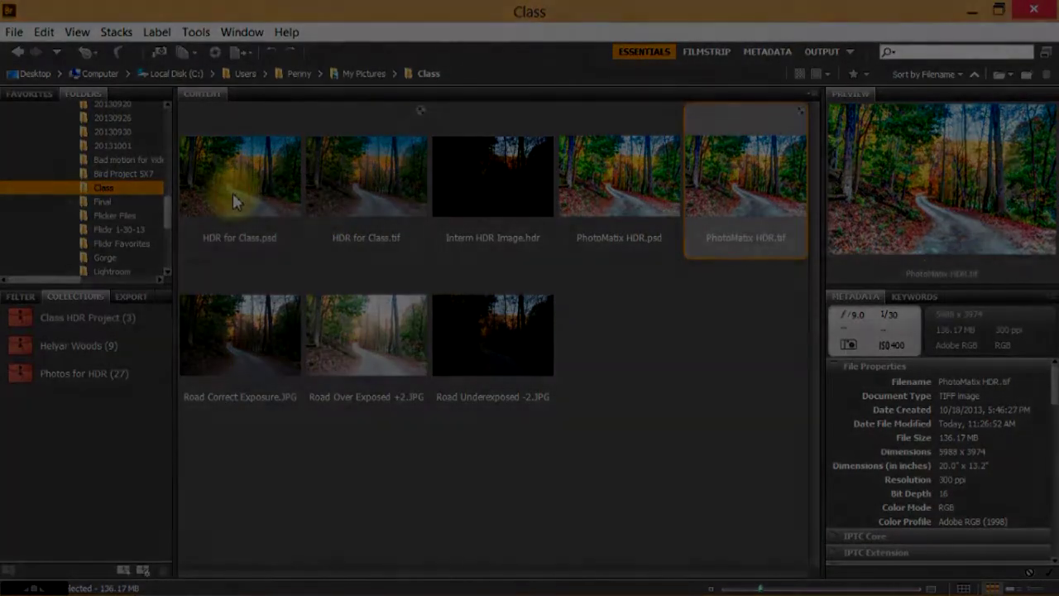
# In Adobe Bridge, select the PSD and TIFF versions of HDR for Class and PhotoMatix HDR plus Road Correct Exposure.JPG, and start a slideshow
pyautogui.click(233, 193)
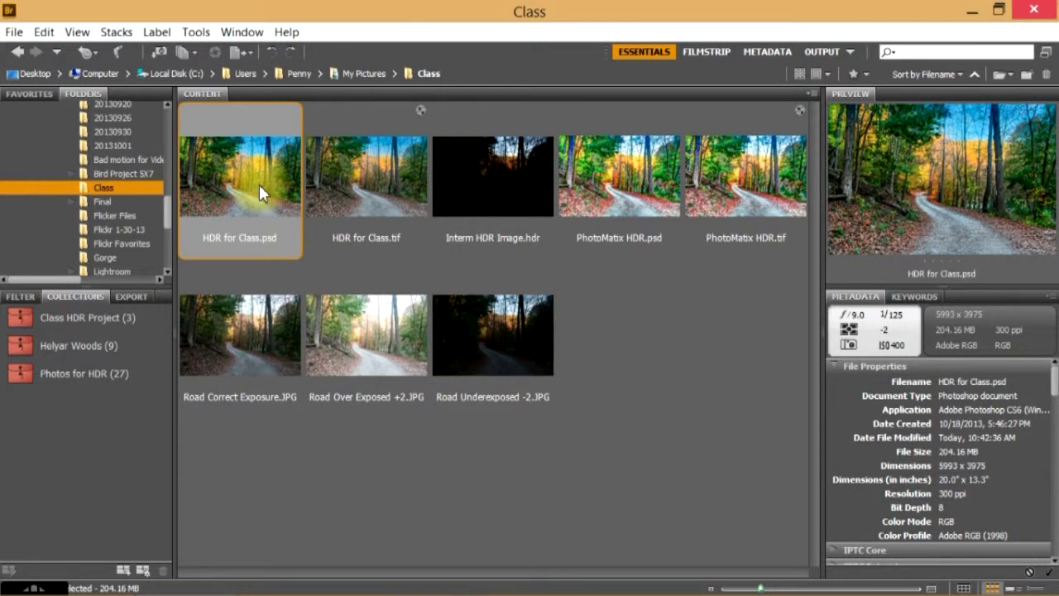
pyautogui.keyDown('ctrl'); pyautogui.click(352, 184); pyautogui.keyUp('ctrl')
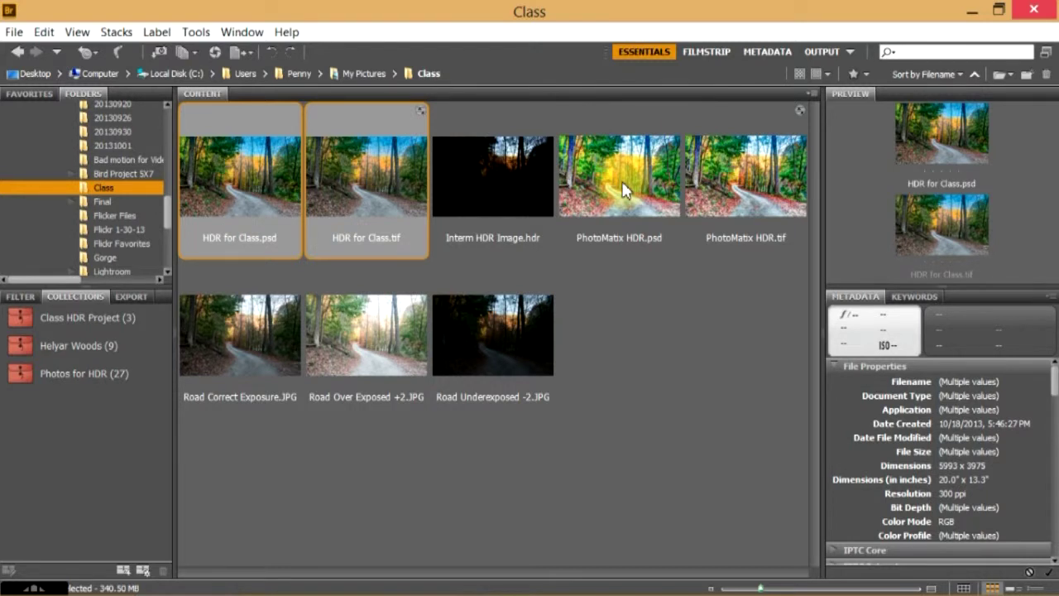
pyautogui.keyDown('ctrl'); pyautogui.click(749, 190); pyautogui.keyUp('ctrl')
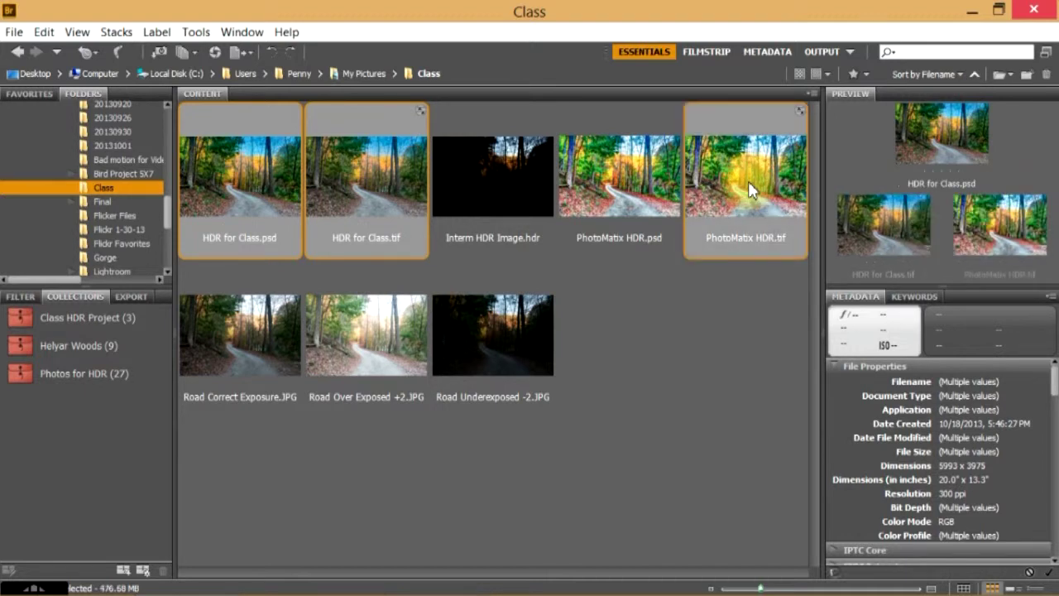
pyautogui.keyDown('ctrl'); pyautogui.click(749, 191); pyautogui.keyUp('ctrl')
pyautogui.keyDown('ctrl'); pyautogui.click(336, 191); pyautogui.keyUp('ctrl')
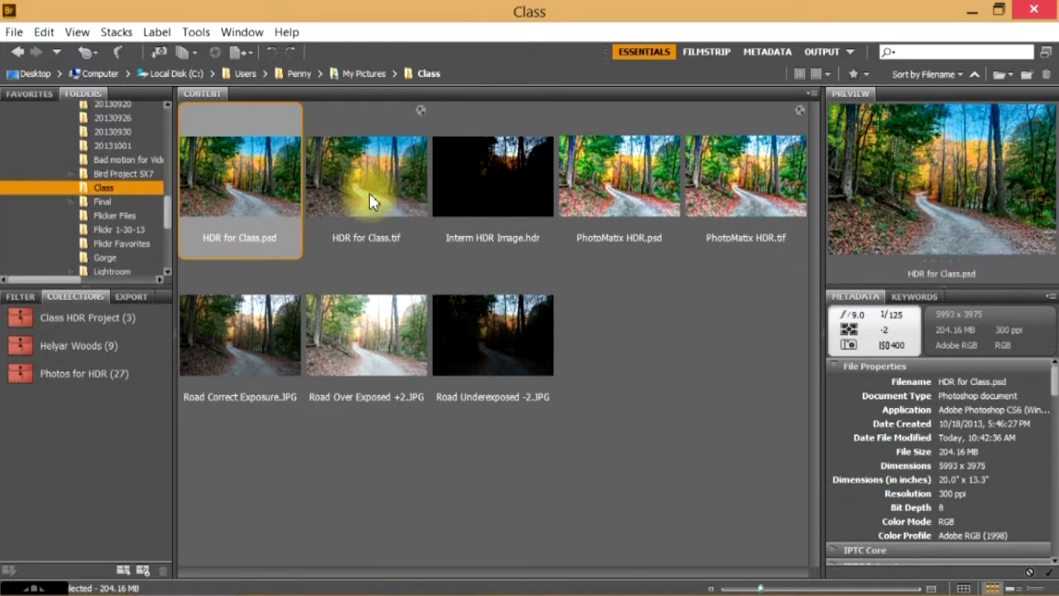
pyautogui.keyDown('ctrl'); pyautogui.click(369, 193); pyautogui.keyUp('ctrl')
pyautogui.keyDown('ctrl'); pyautogui.click(369, 192); pyautogui.keyUp('ctrl')
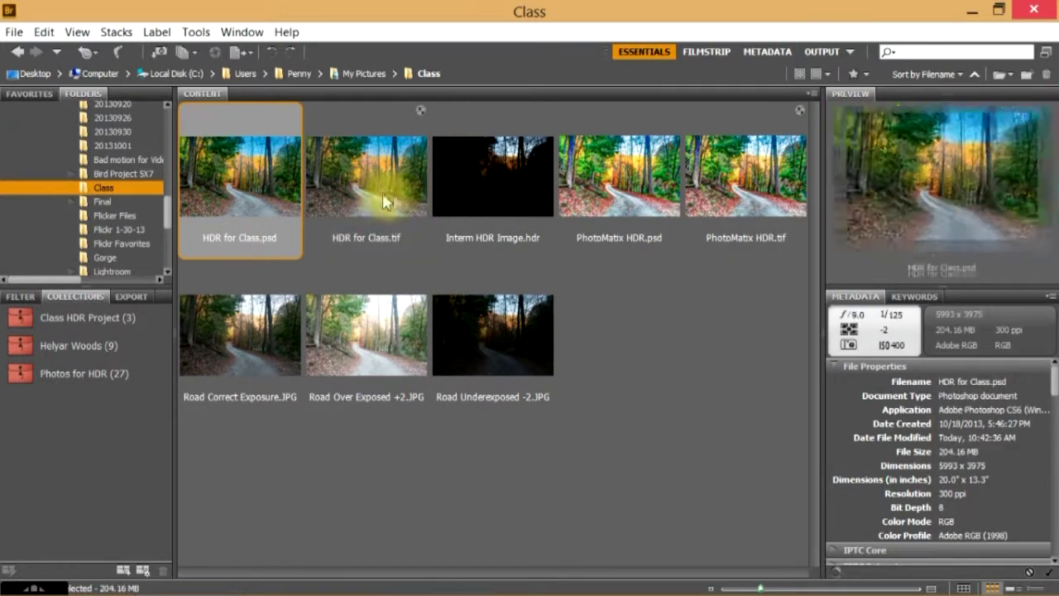
pyautogui.keyDown('ctrl'); pyautogui.click(389, 196); pyautogui.keyUp('ctrl')
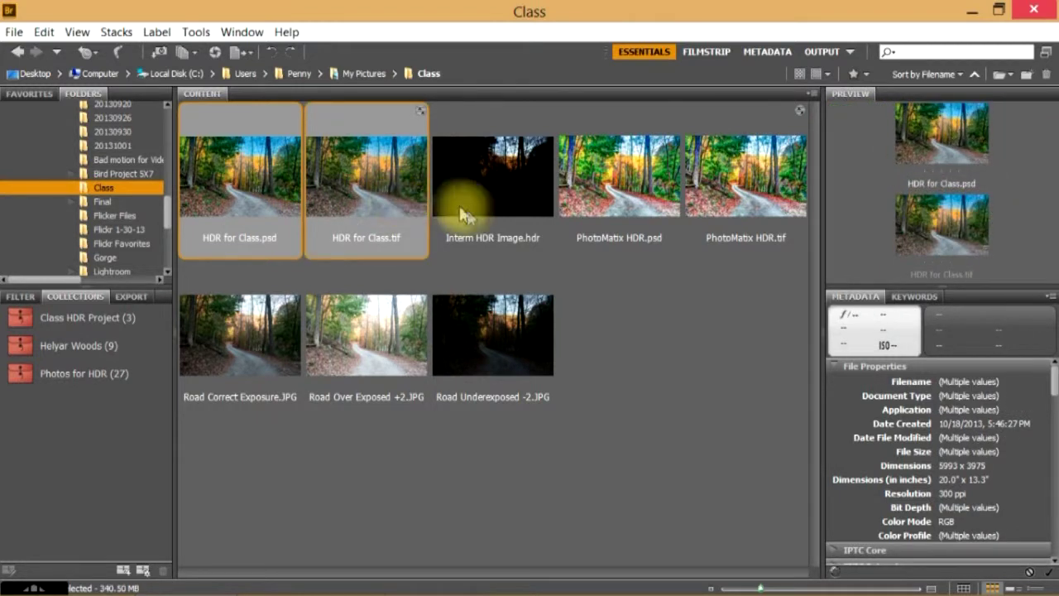
pyautogui.keyDown('ctrl'); pyautogui.click(631, 190); pyautogui.keyUp('ctrl')
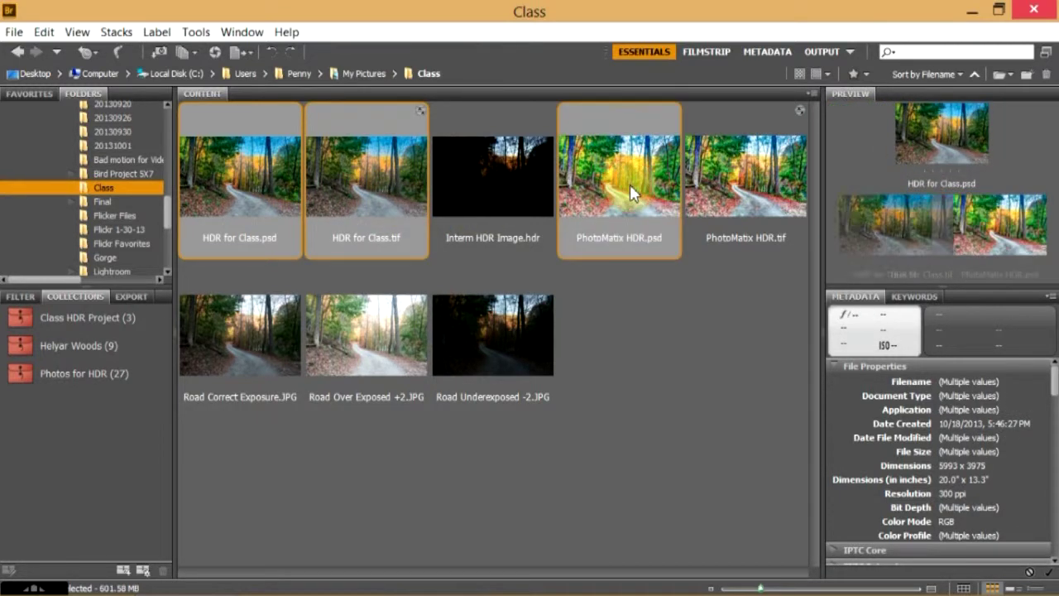
pyautogui.keyDown('ctrl'); pyautogui.click(742, 216); pyautogui.keyUp('ctrl')
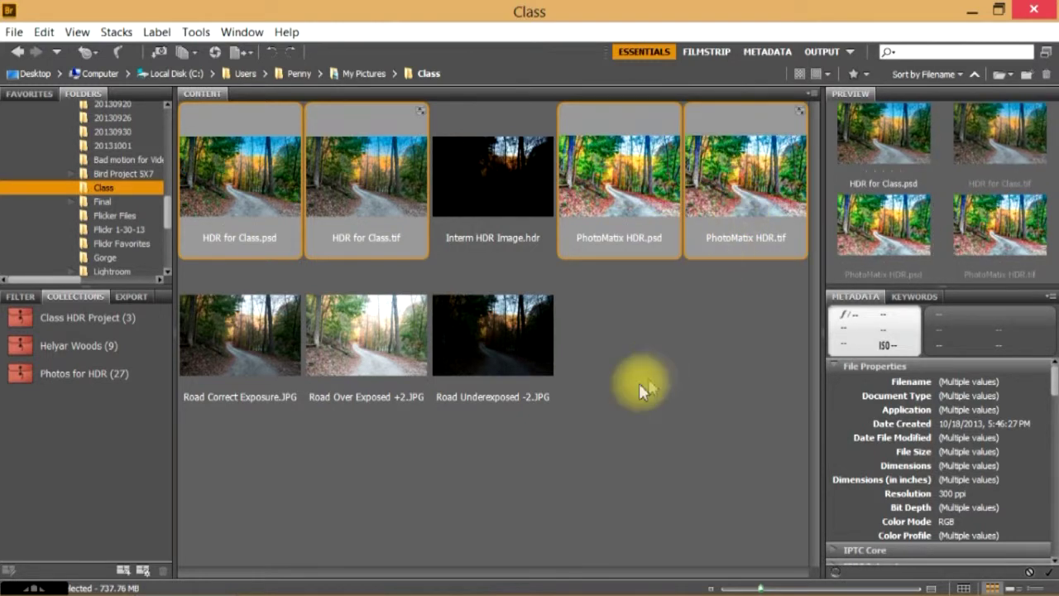
pyautogui.keyDown('ctrl'); pyautogui.click(251, 338); pyautogui.keyUp('ctrl')
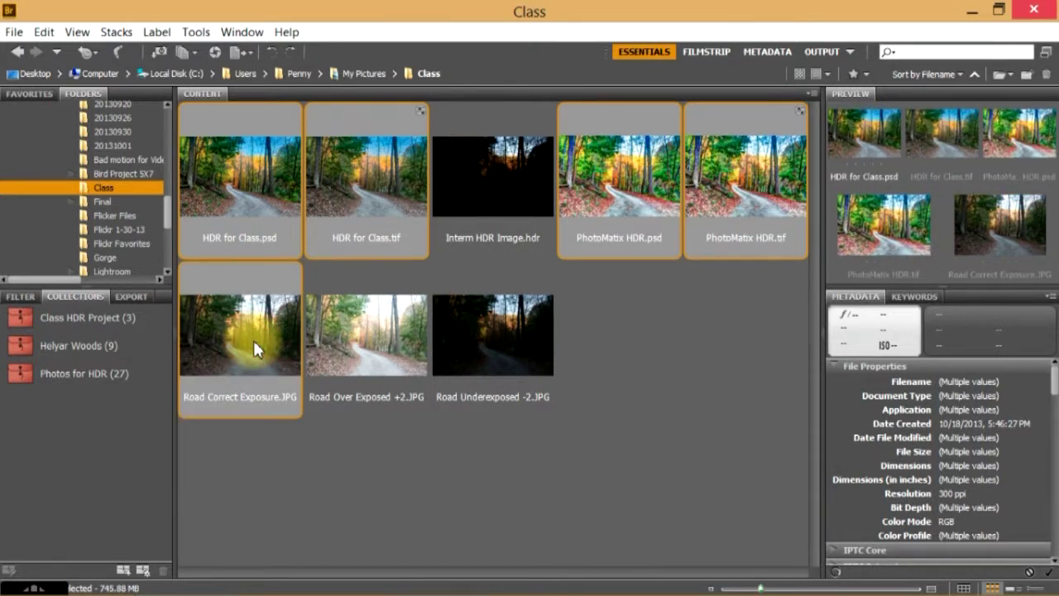
pyautogui.hotkey('ctrl', 'l')
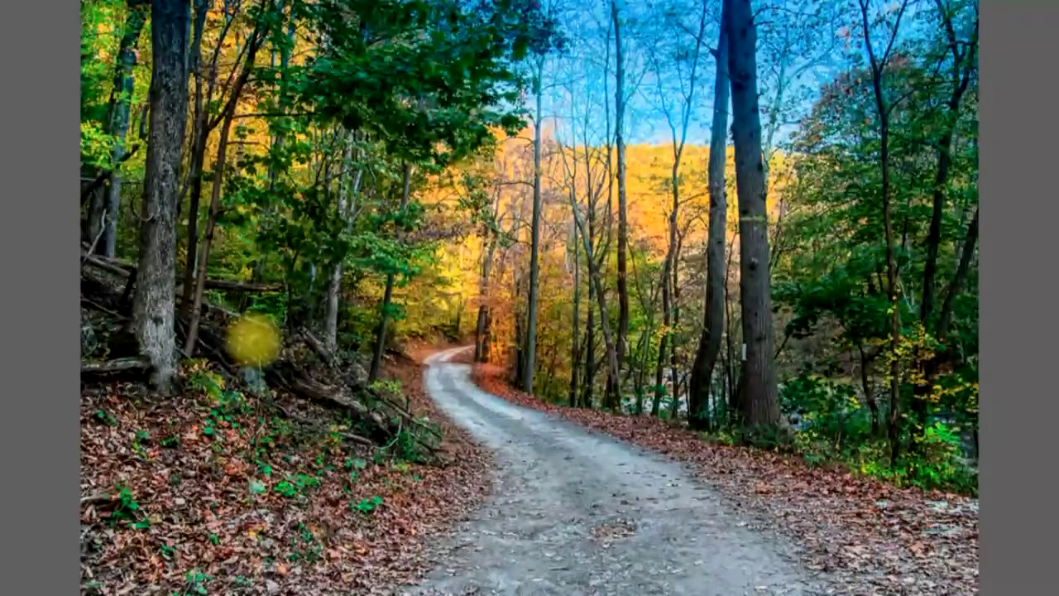